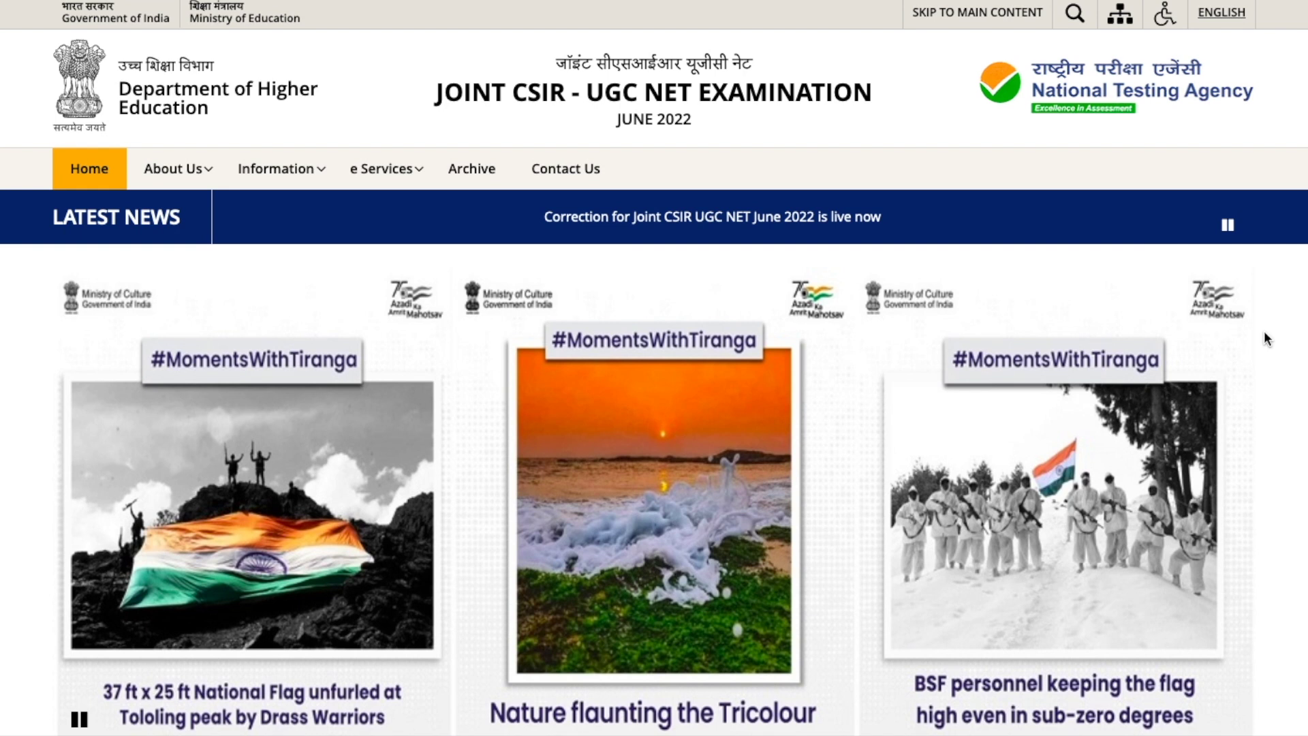
# Scroll down to the Candidate Activity box with the June 2022 correction link.
pyautogui.scroll(-3, 1266, 339)
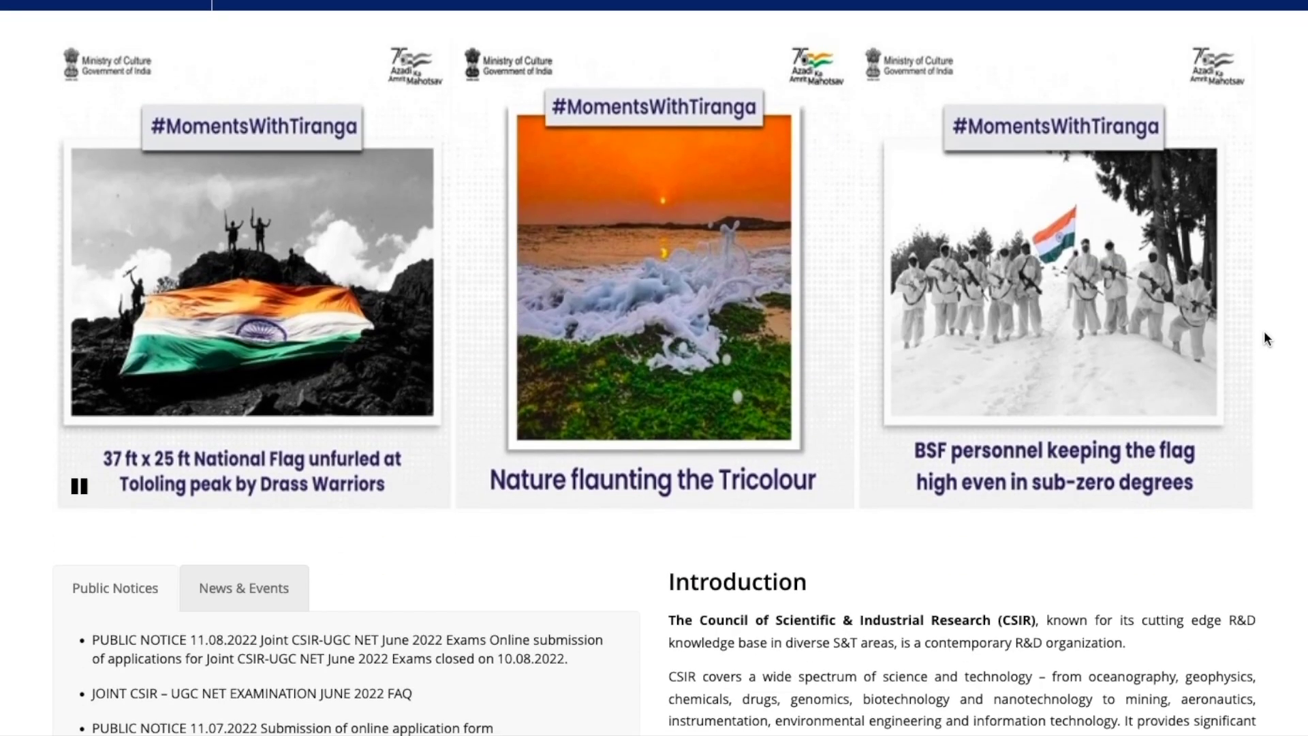
pyautogui.scroll(-5, 1266, 335)
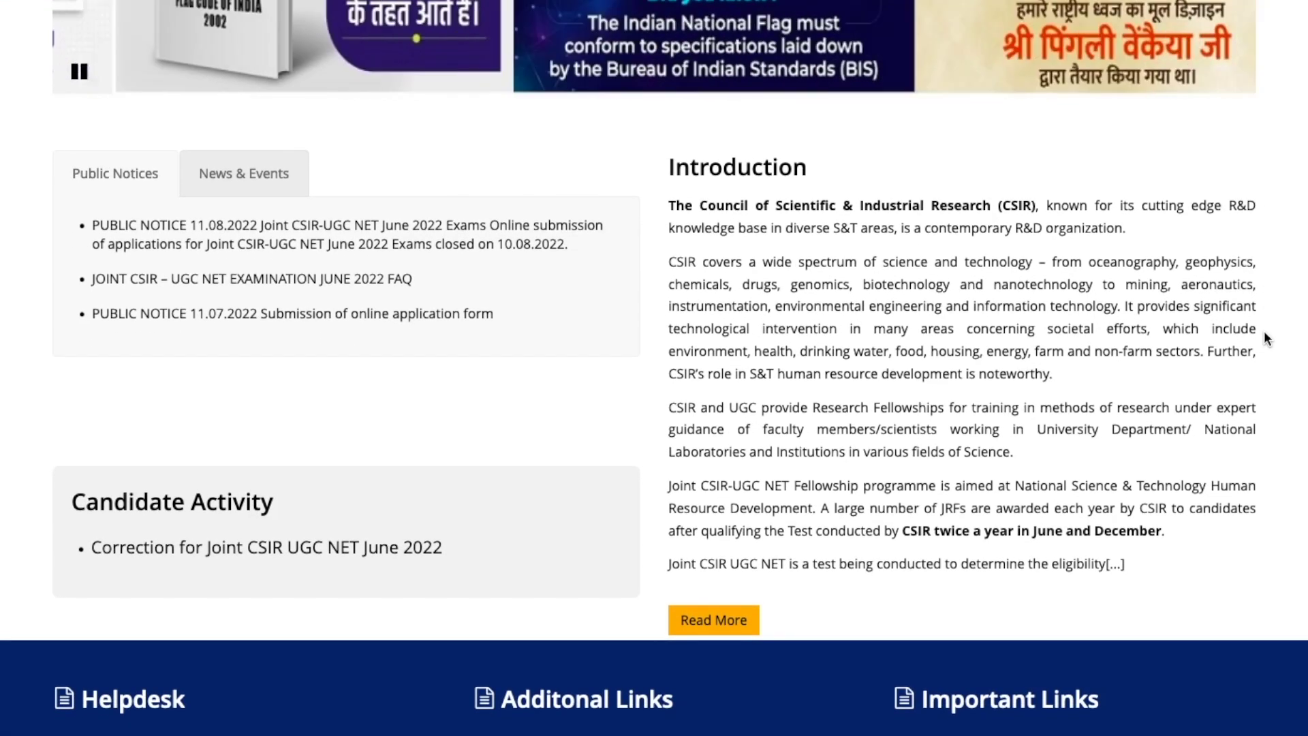
# Follow the Correction for Joint CSIR UGC NET June 2022 link and accept the external-site redirect.
pyautogui.click(175, 549)
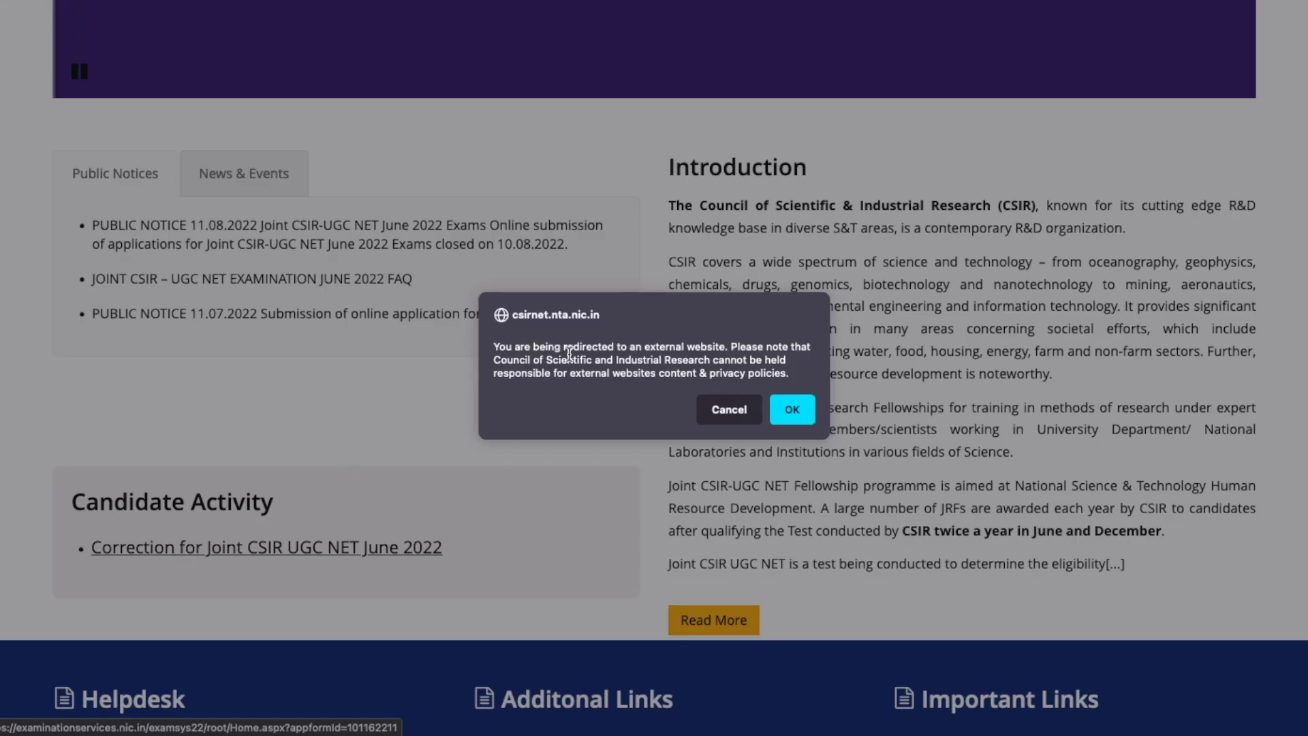
pyautogui.click(794, 409)
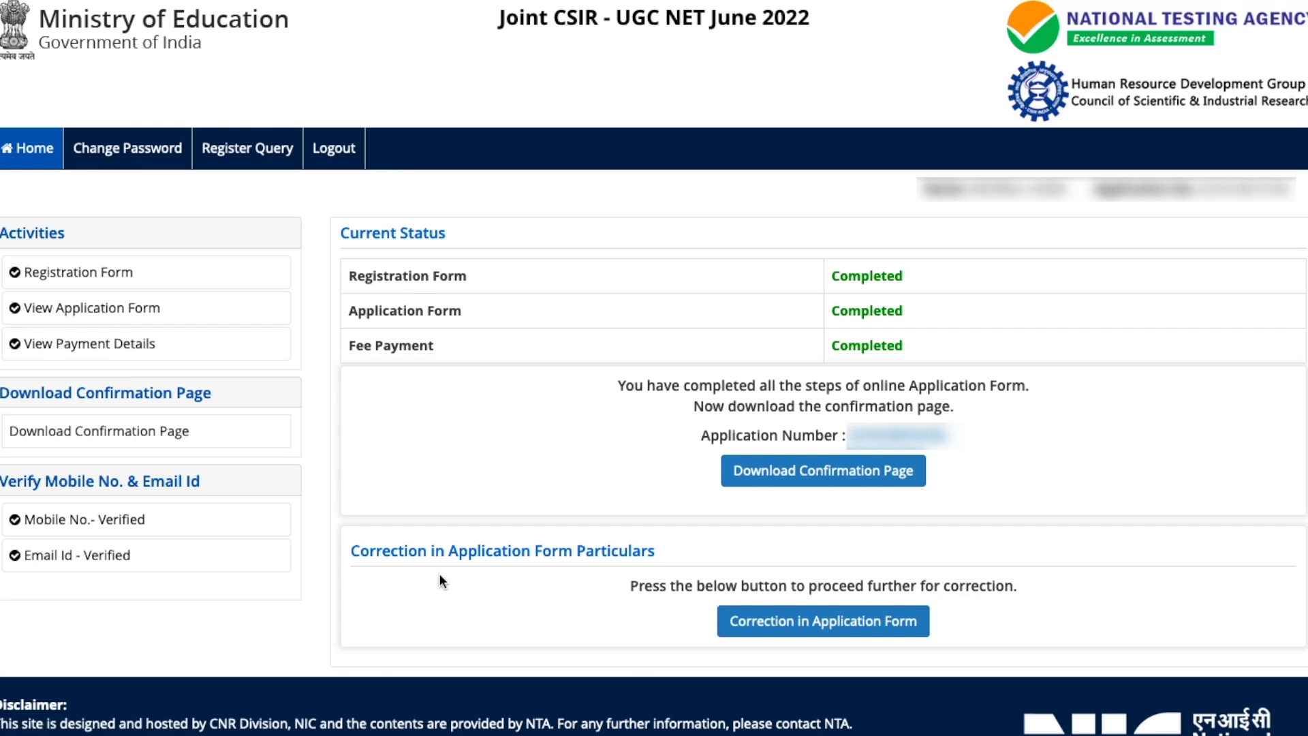
# Highlight the Correction in Application Form Particulars heading, then start correcting the application form.
pyautogui.moveTo(348, 546); pyautogui.dragTo(640, 559)
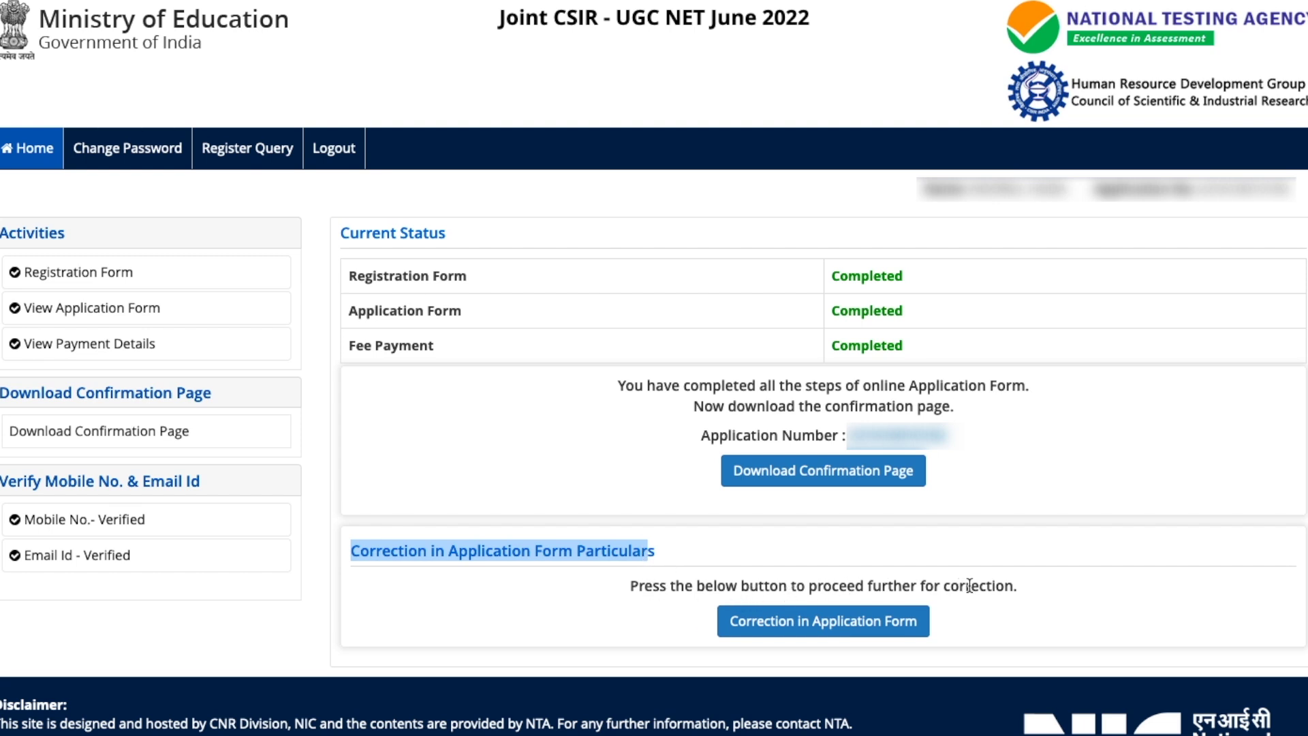
pyautogui.click(857, 624)
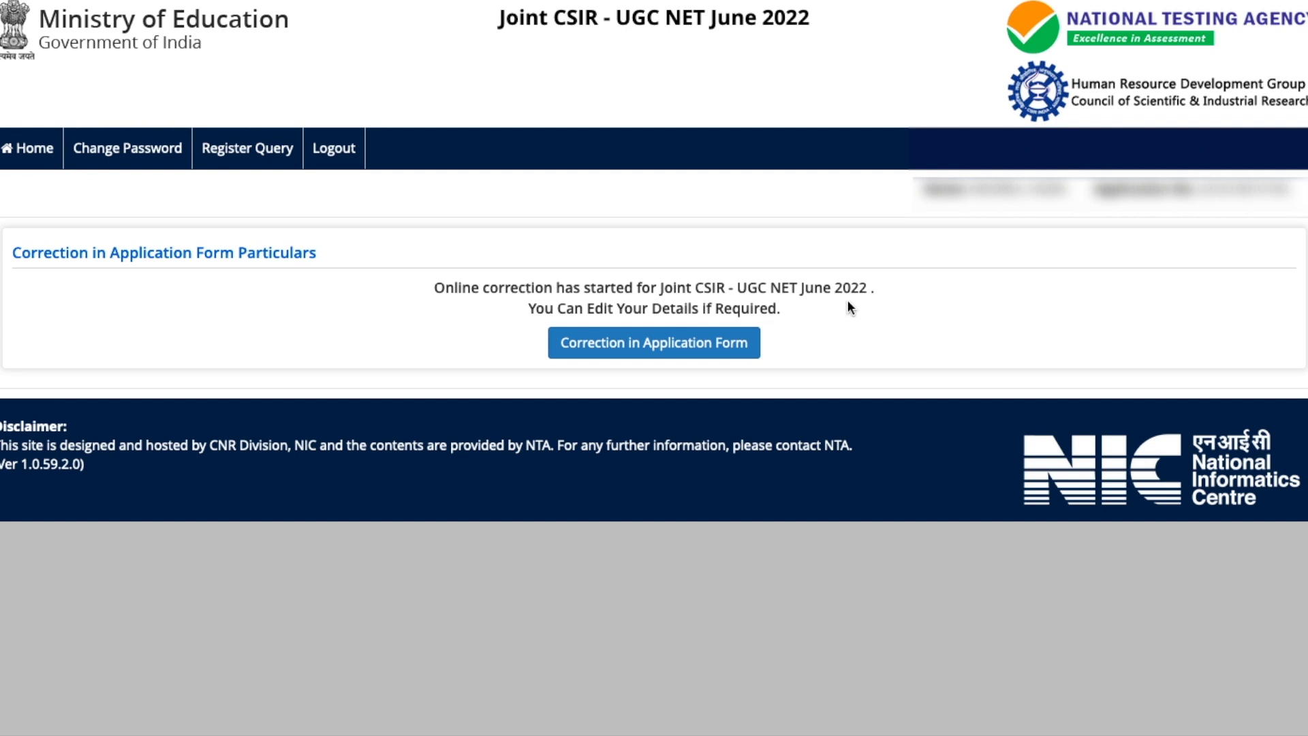
# Continue to the correction instructions and read through all five correction rules.
pyautogui.click(624, 344)
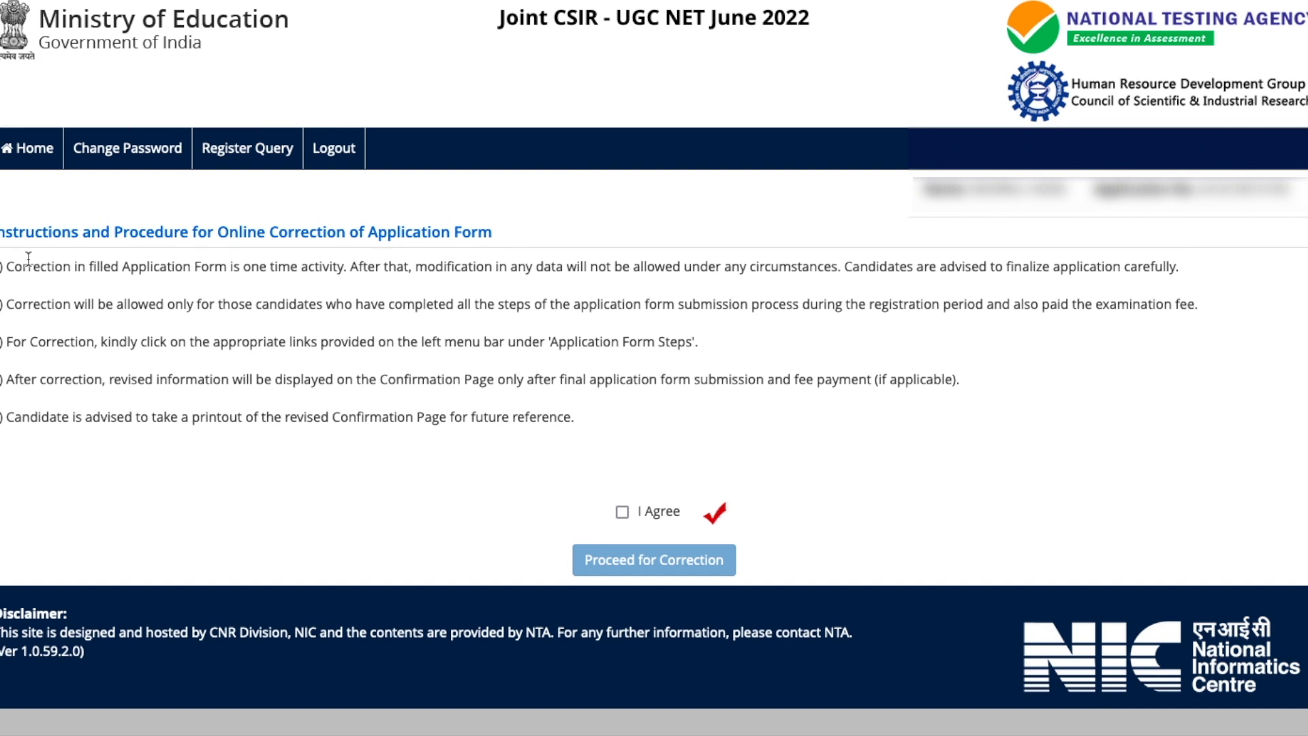
pyautogui.moveTo(7, 267); pyautogui.dragTo(392, 285)
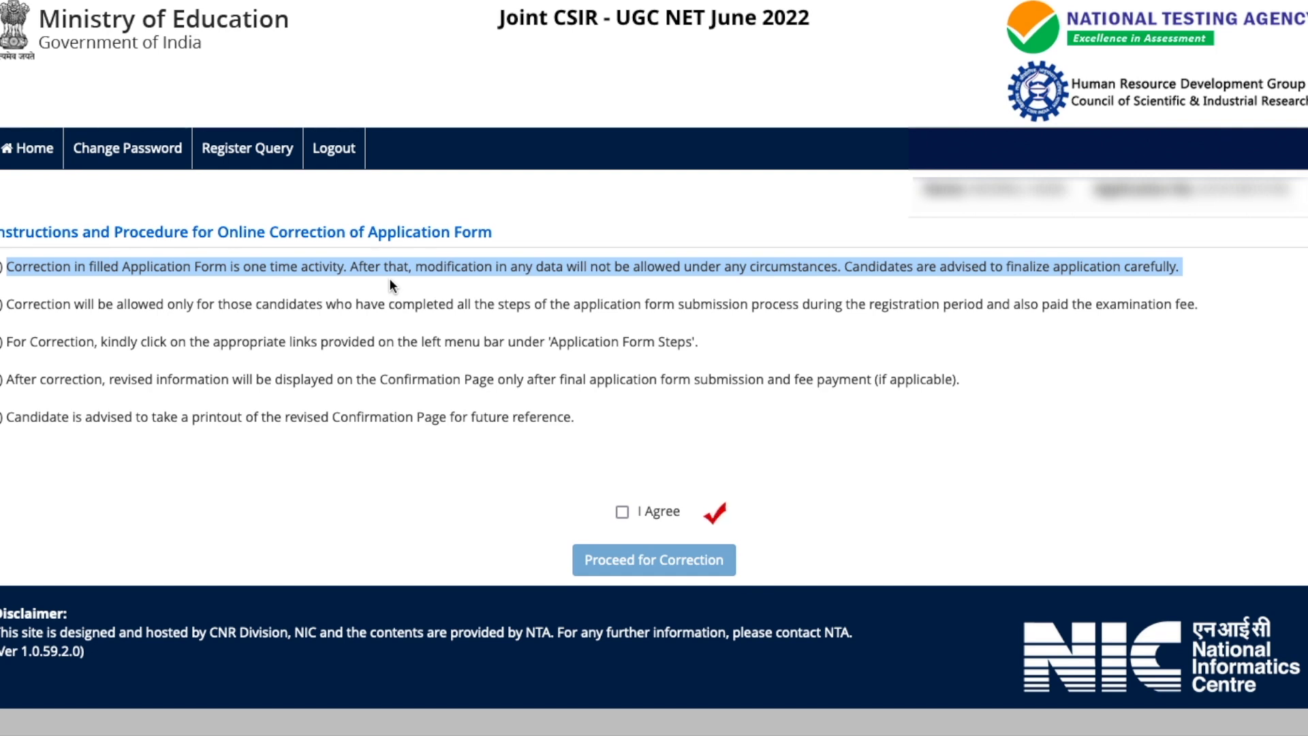
pyautogui.moveTo(8, 304); pyautogui.dragTo(423, 326)
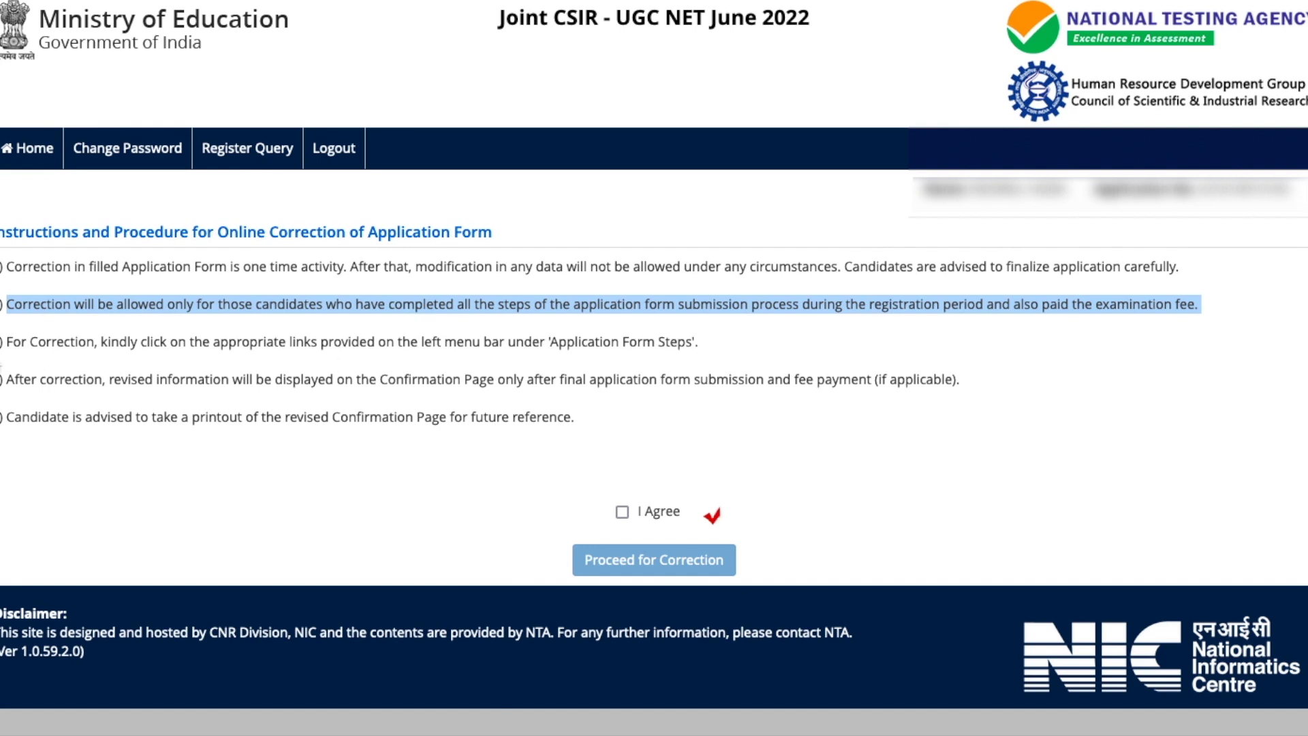
pyautogui.moveTo(11, 344); pyautogui.dragTo(254, 359)
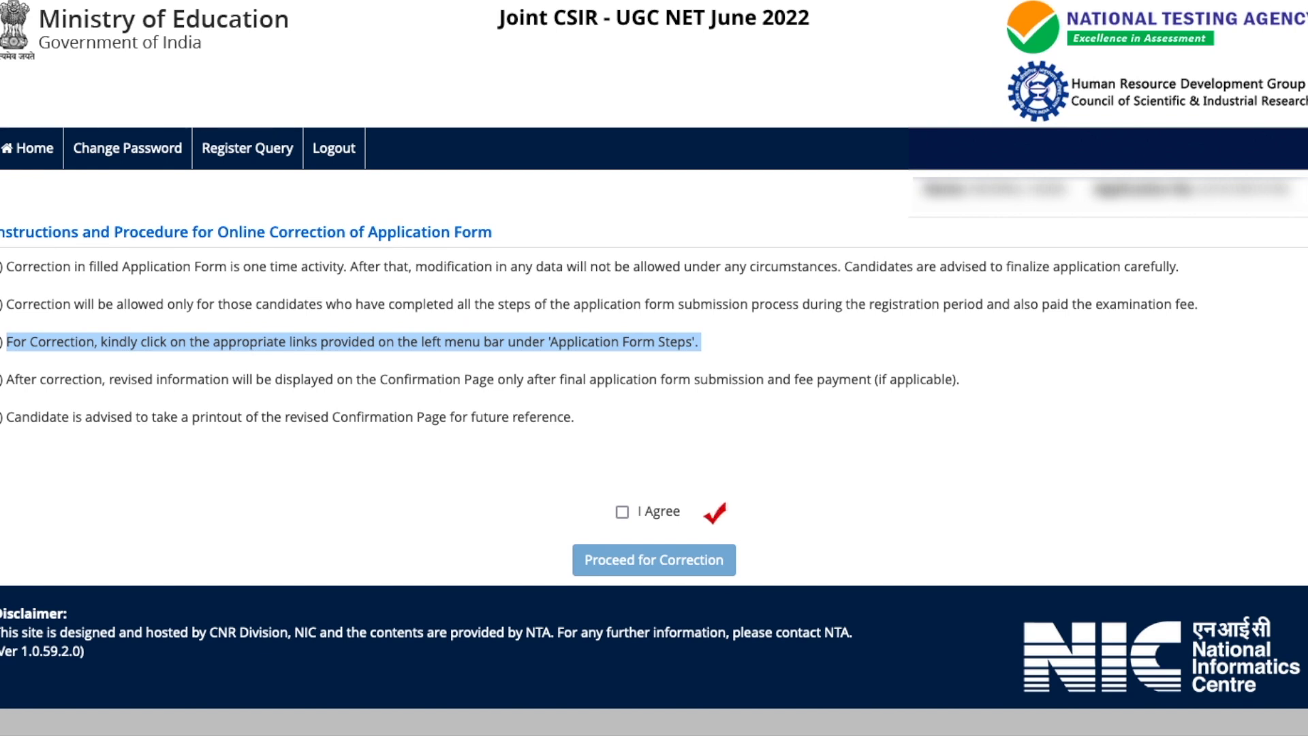
pyautogui.tripleClick(149, 395)
pyautogui.moveTo(7, 382); pyautogui.dragTo(557, 398)
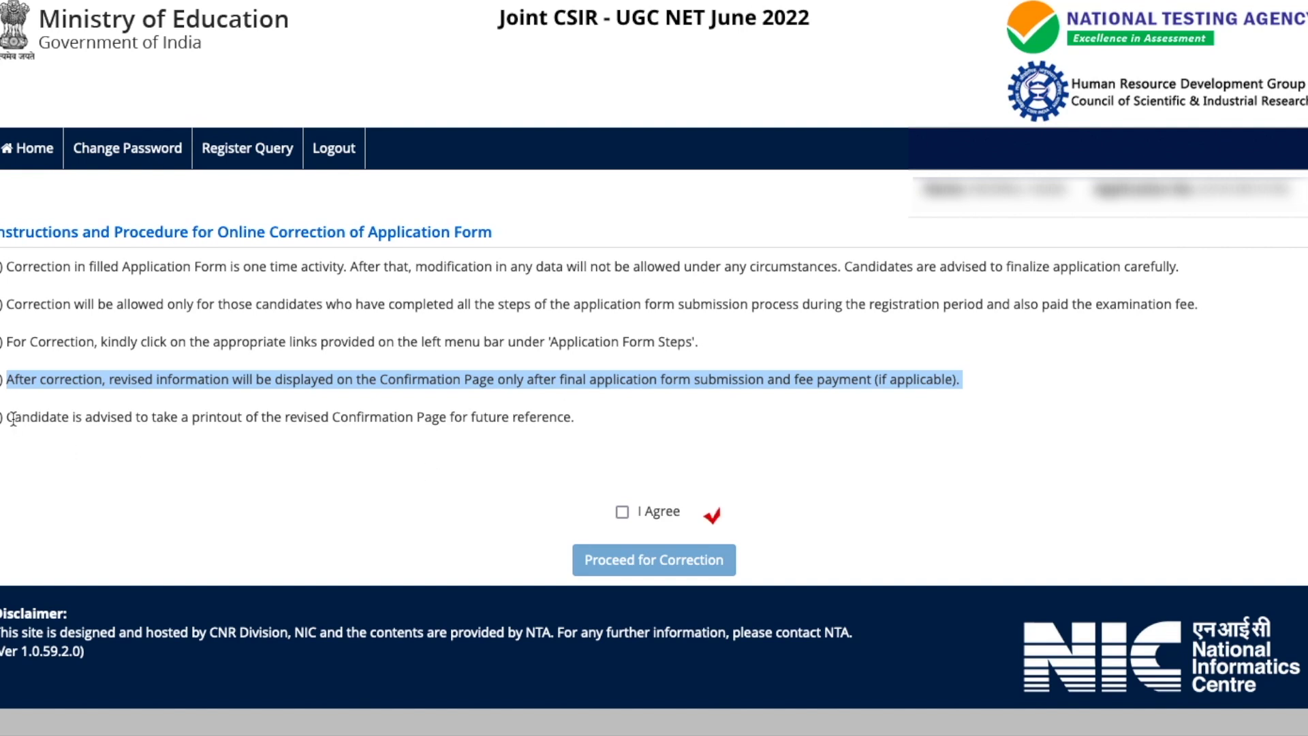
pyautogui.moveTo(7, 417); pyautogui.dragTo(338, 431)
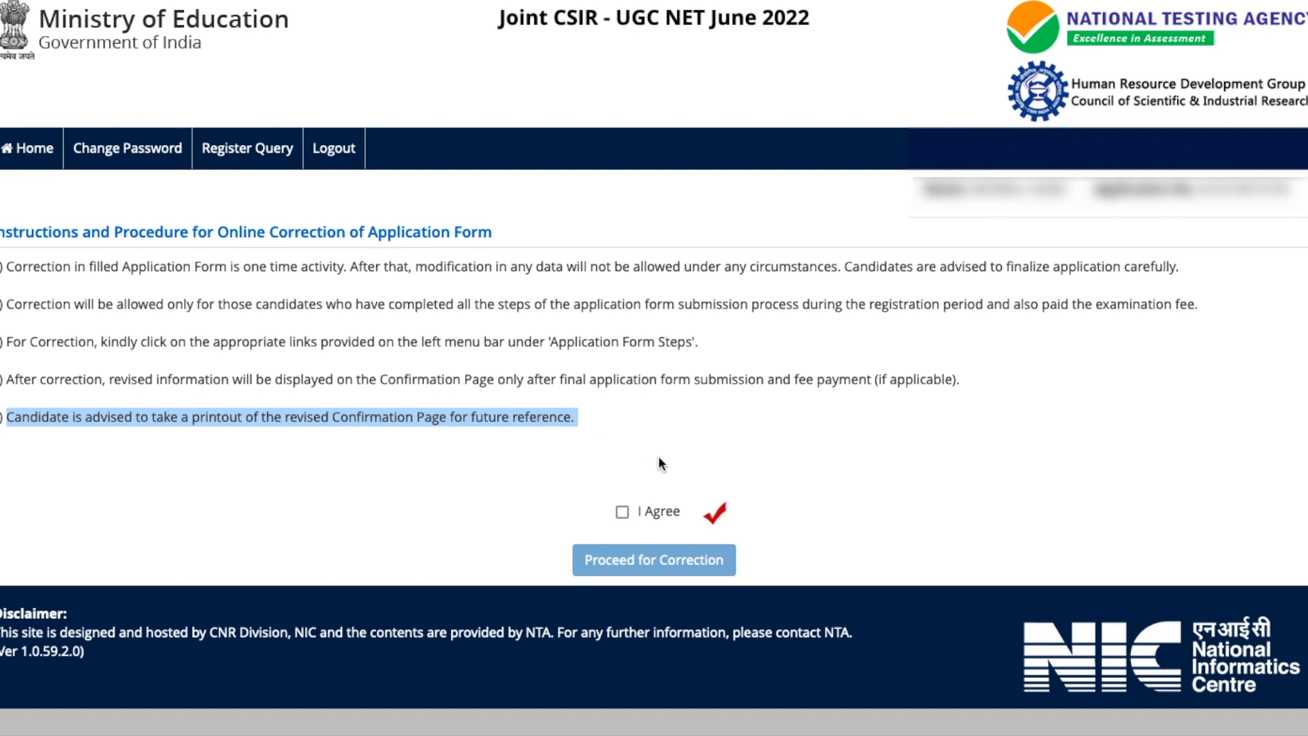
pyautogui.click(634, 502)
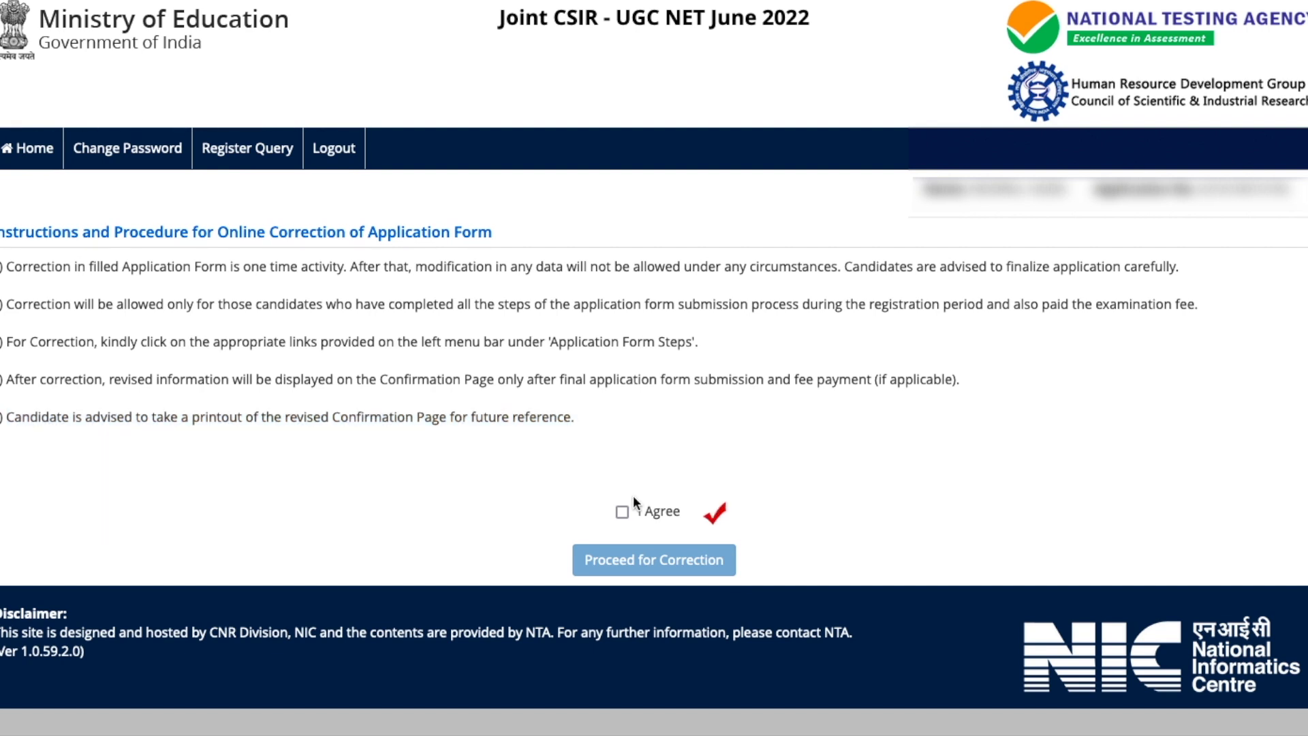
# Tick I Agree and use Proceed for Correction to reach the Application Status page.
pyautogui.click(622, 513)
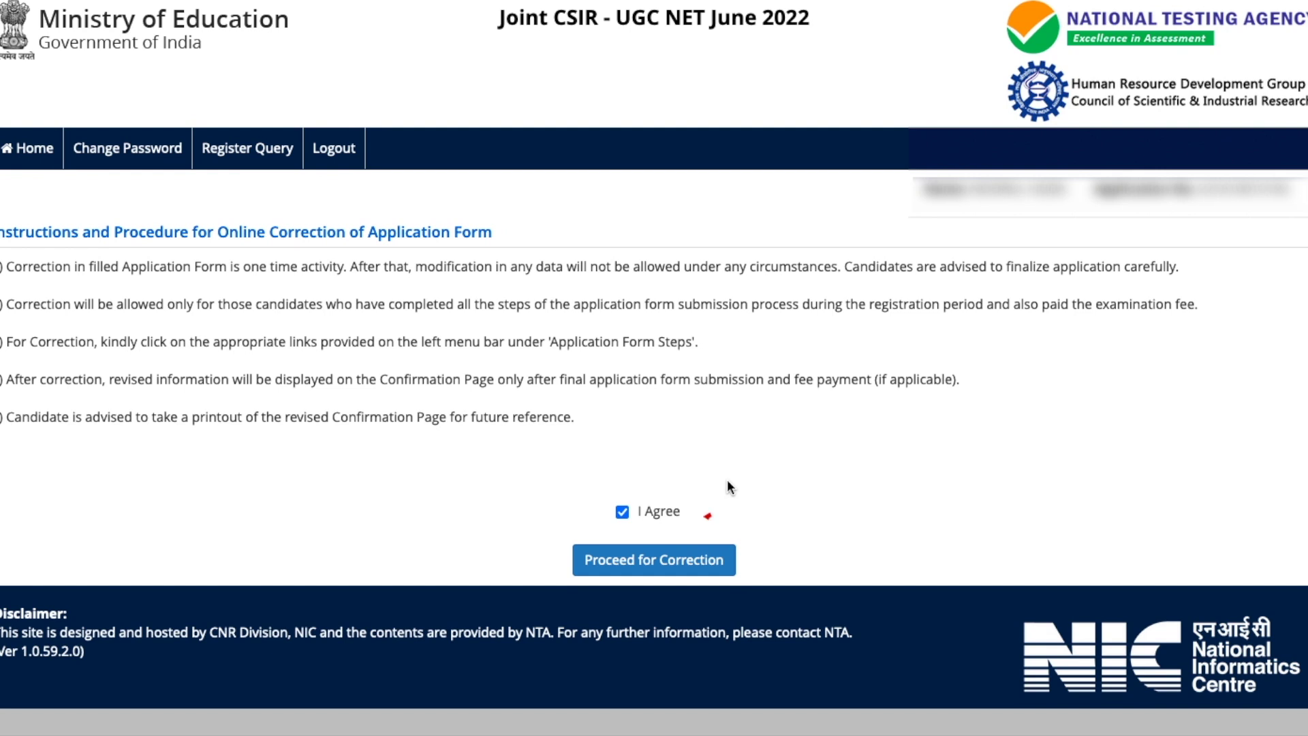
pyautogui.click(664, 555)
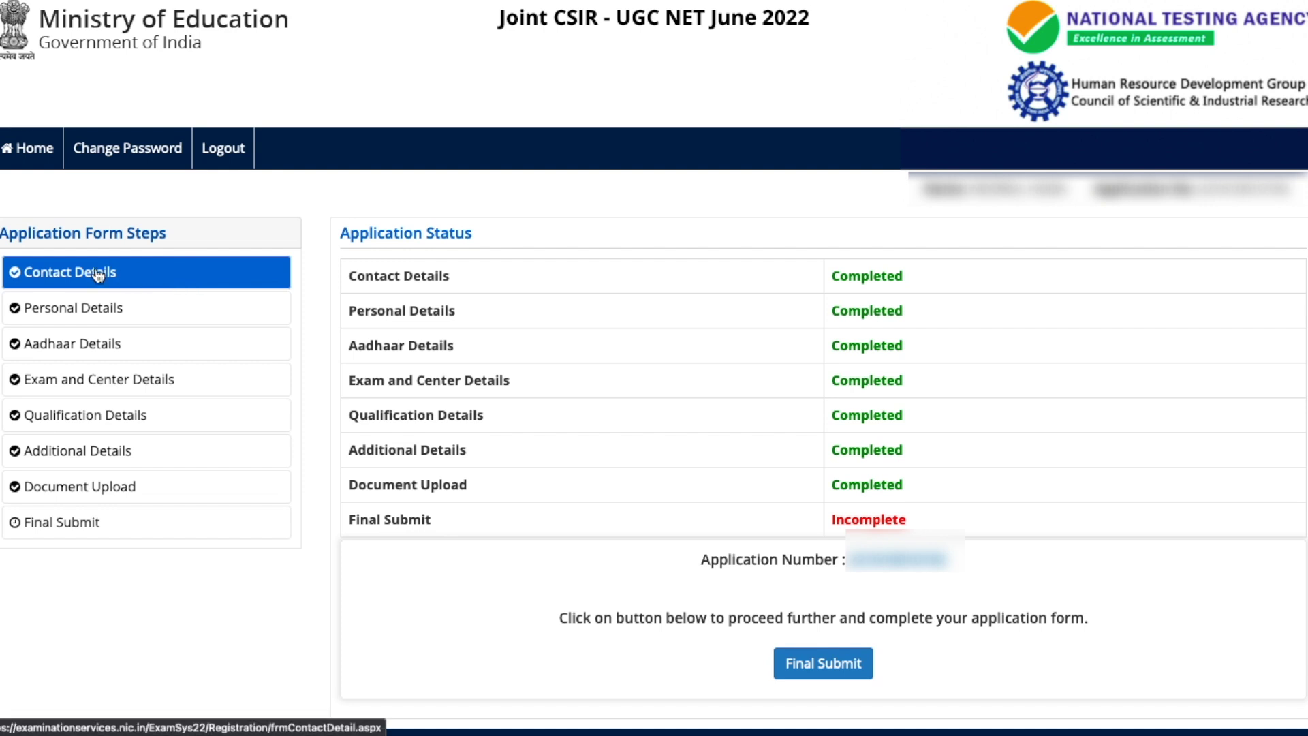
# Open Contact Details and scroll through the address, contact numbers and permanent address fields.
pyautogui.click(135, 274)
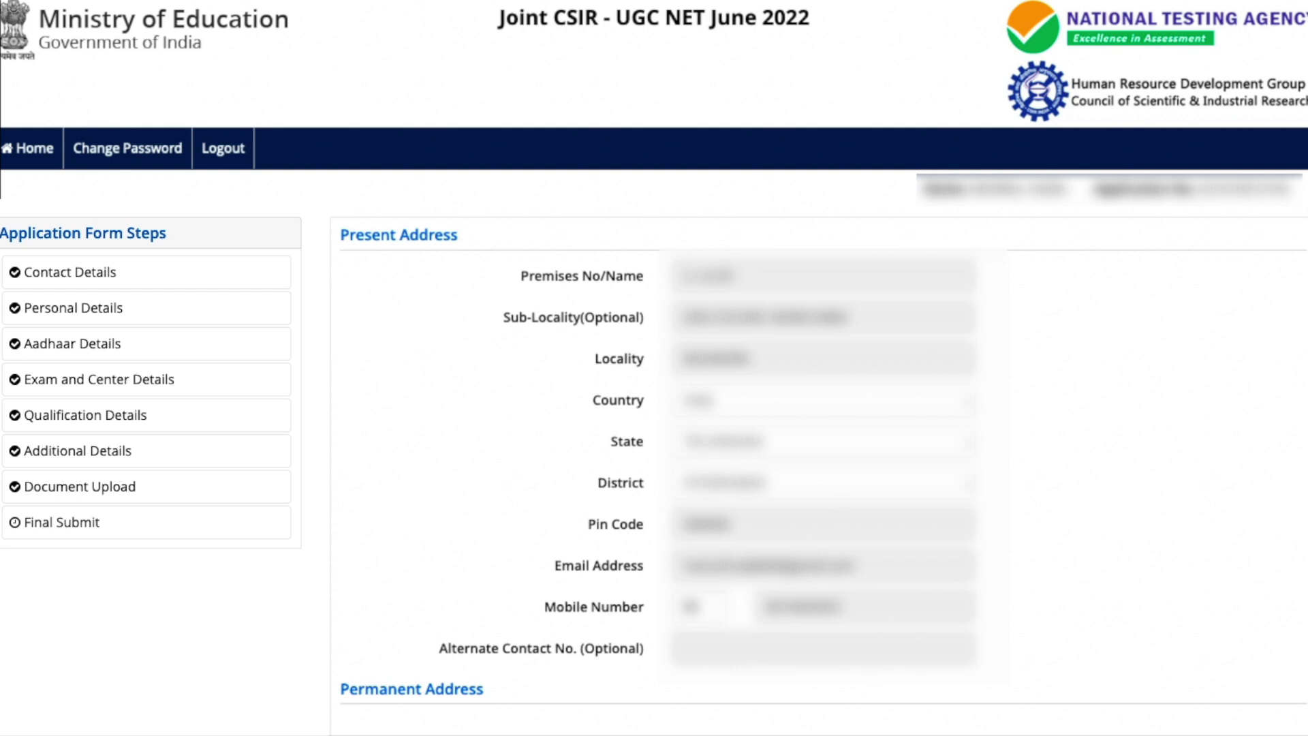
pyautogui.scroll(-5, 710, 537)
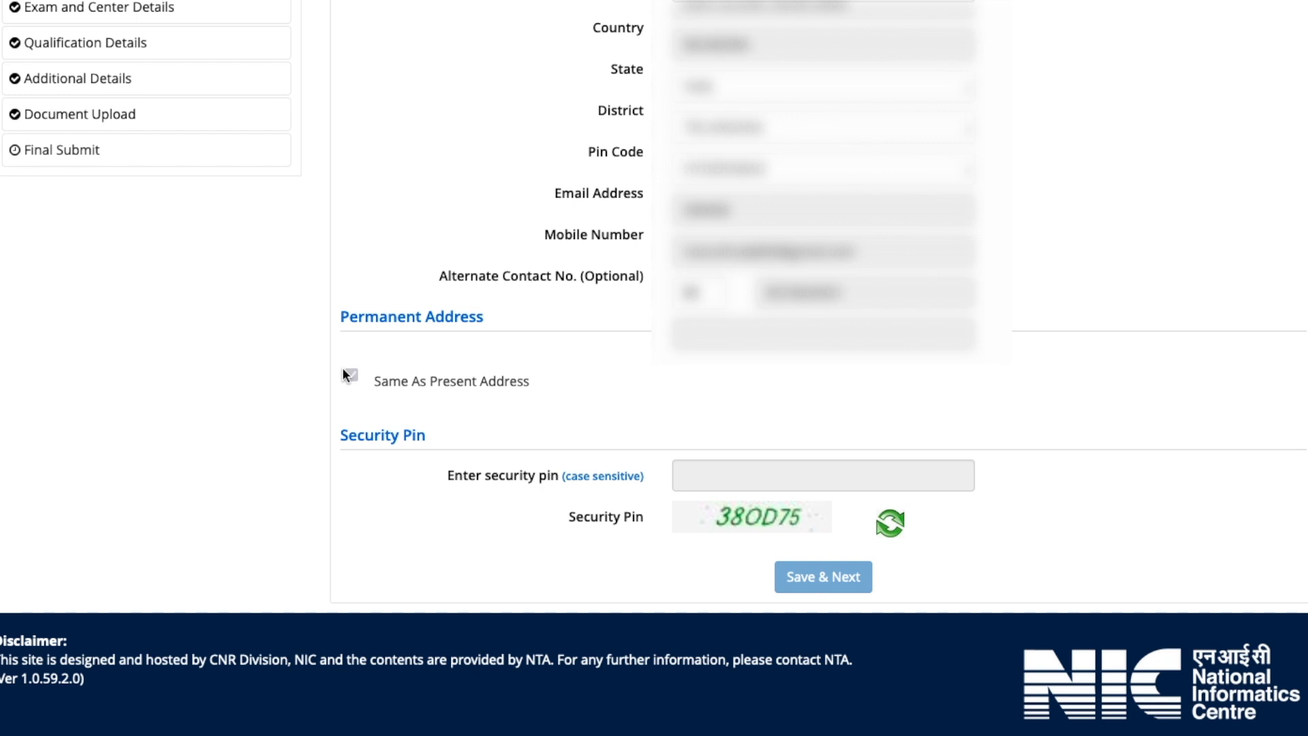
pyautogui.scroll(1, 342, 366)
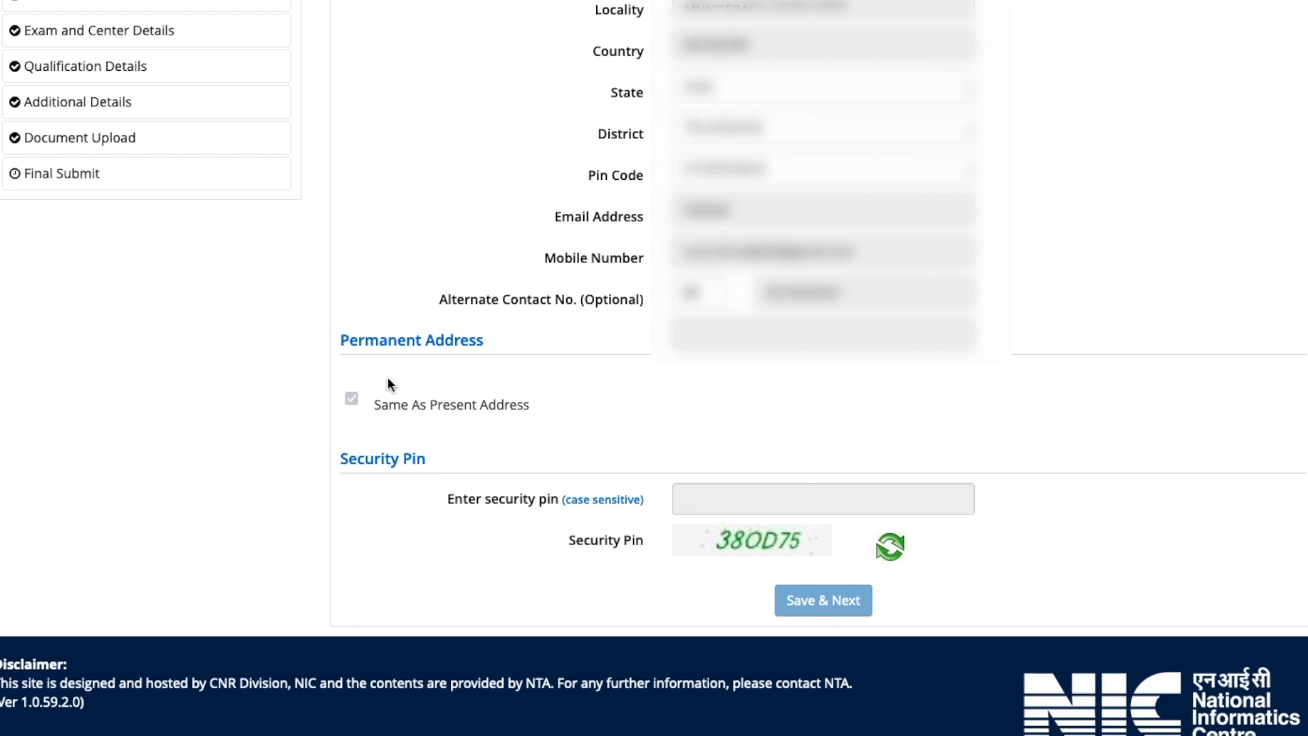
pyautogui.scroll(1, 389, 379)
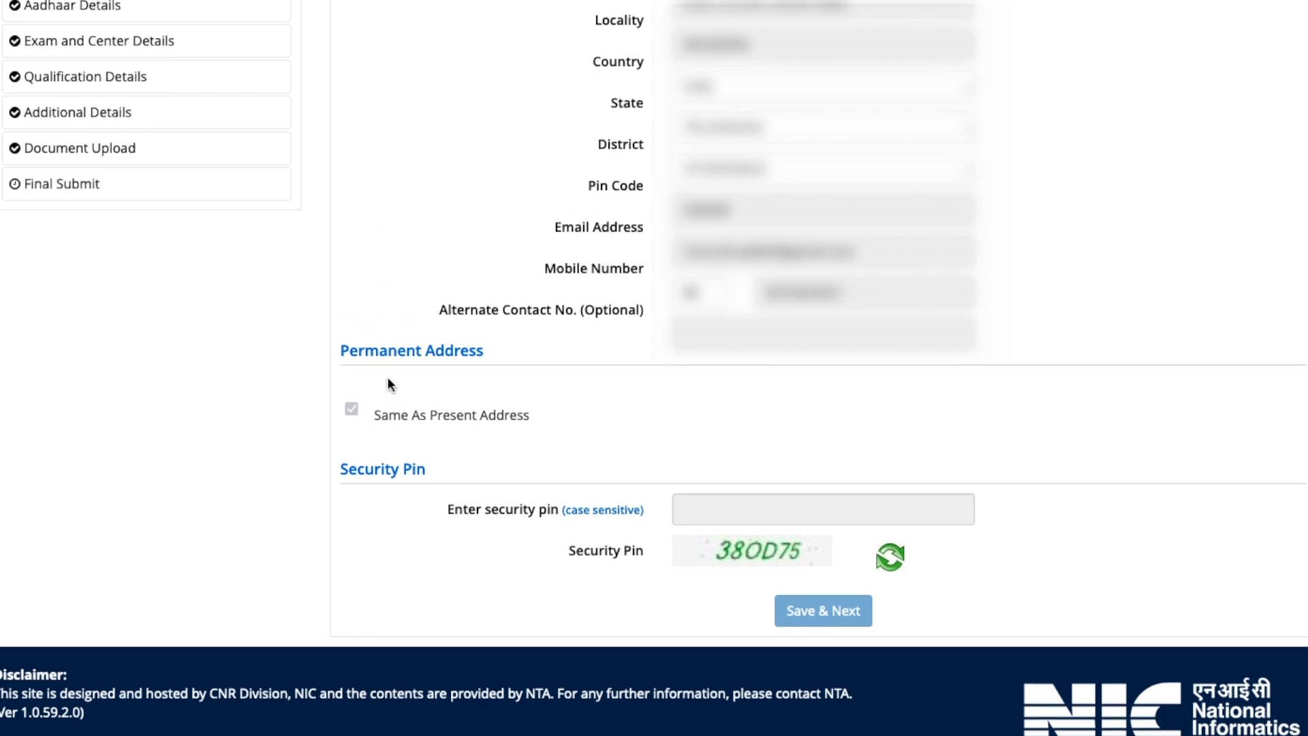
pyautogui.scroll(-1, 387, 383)
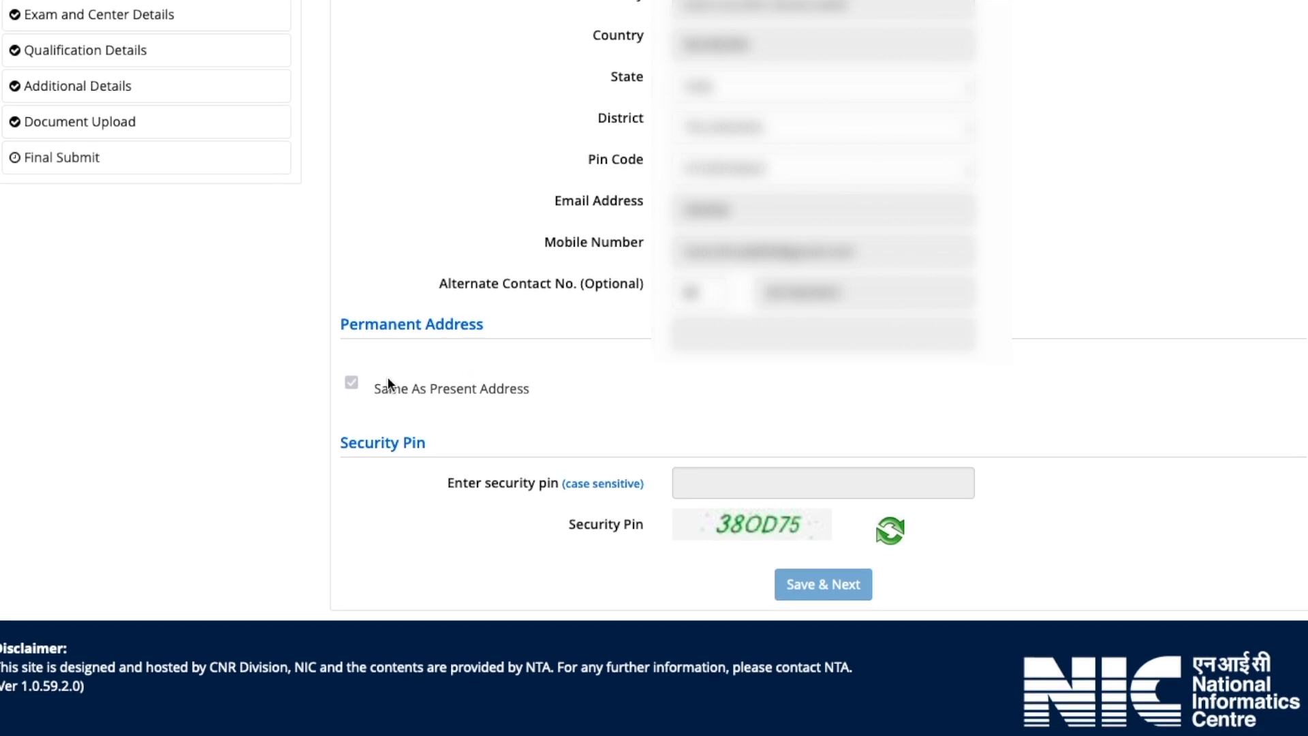
pyautogui.scroll(1, 387, 383)
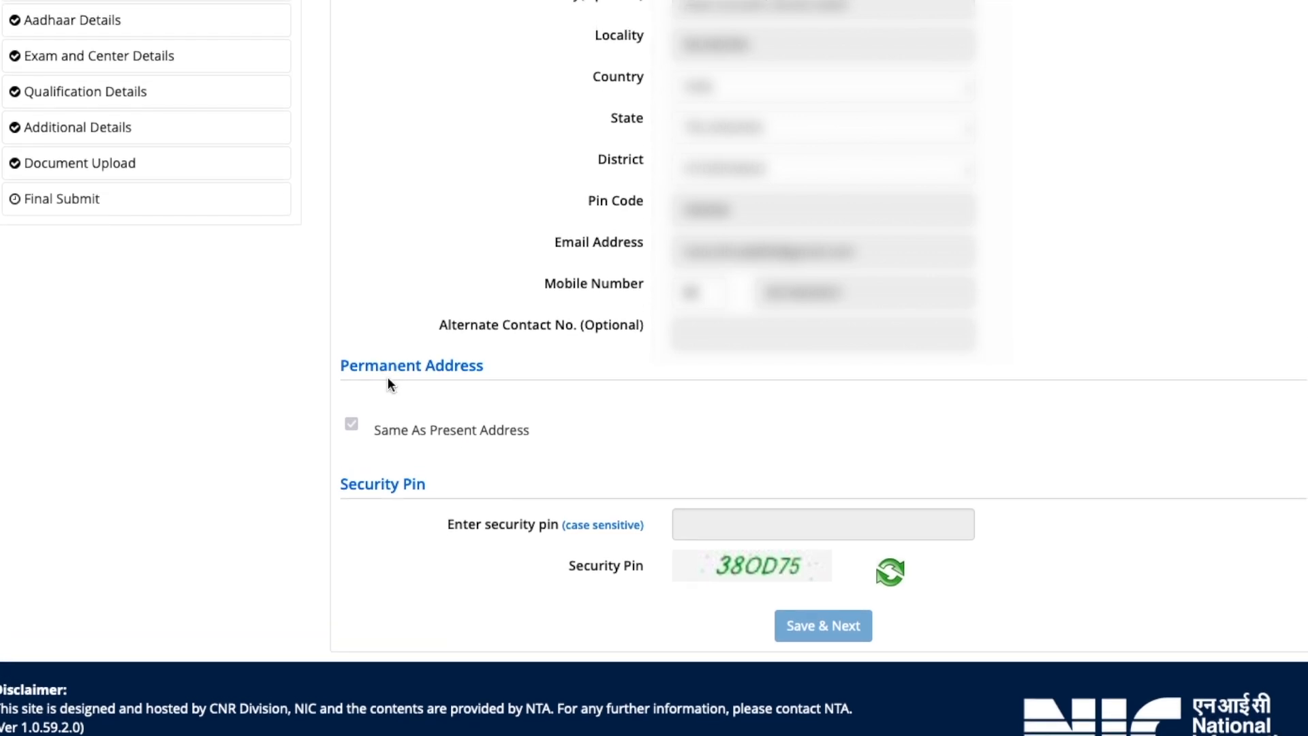
pyautogui.scroll(4, 387, 378)
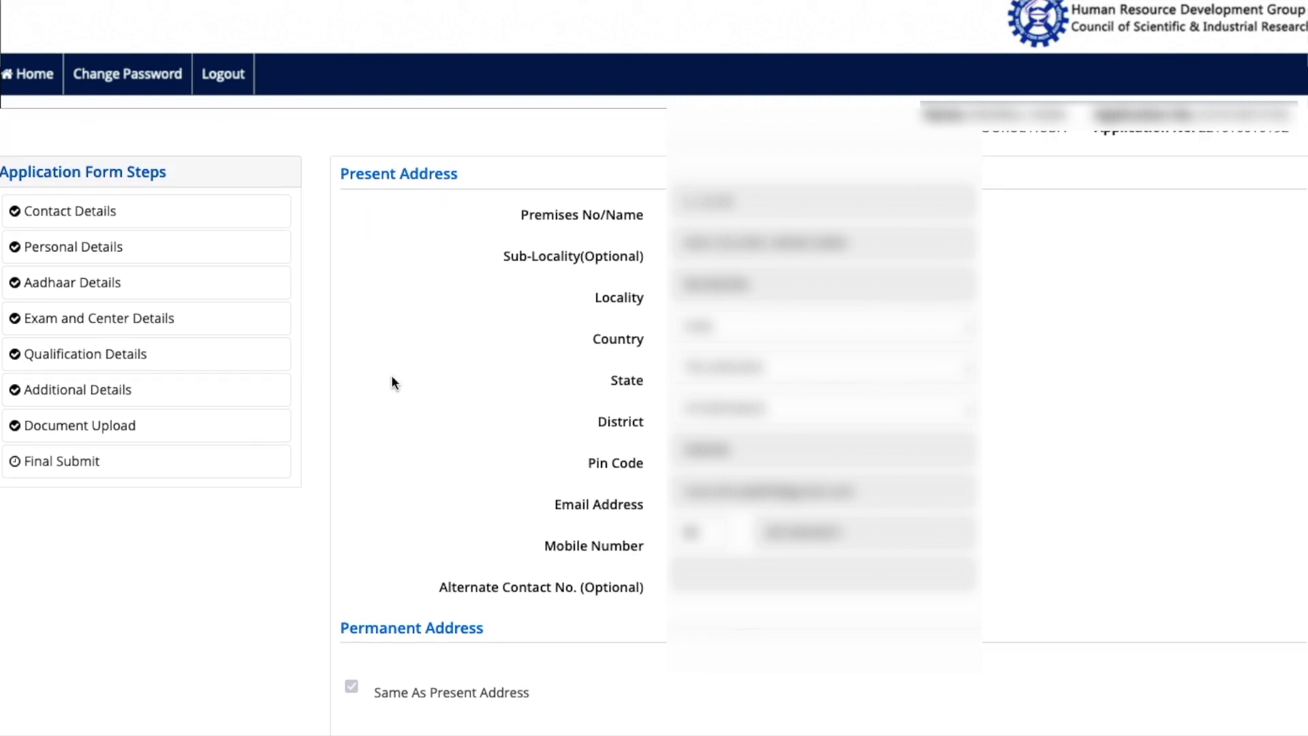
pyautogui.scroll(-2, 391, 379)
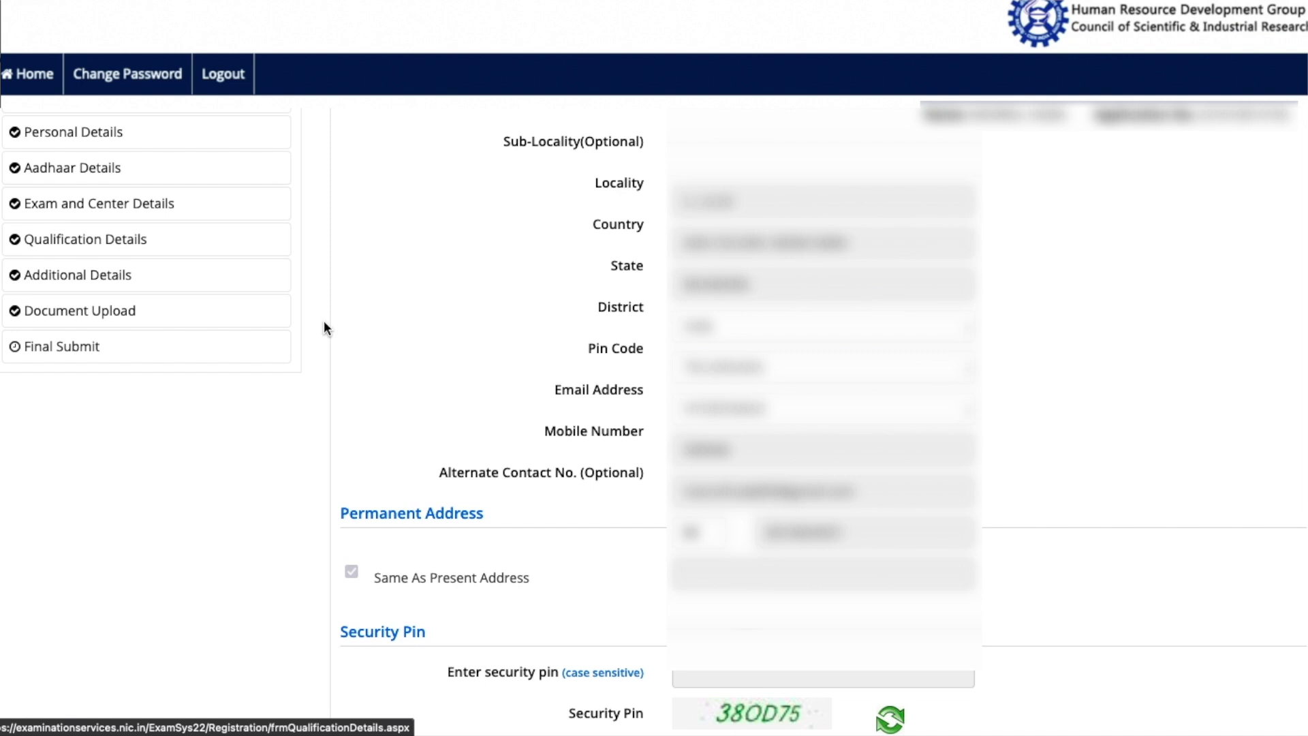
pyautogui.scroll(-3, 325, 320)
pyautogui.scroll(3, 324, 322)
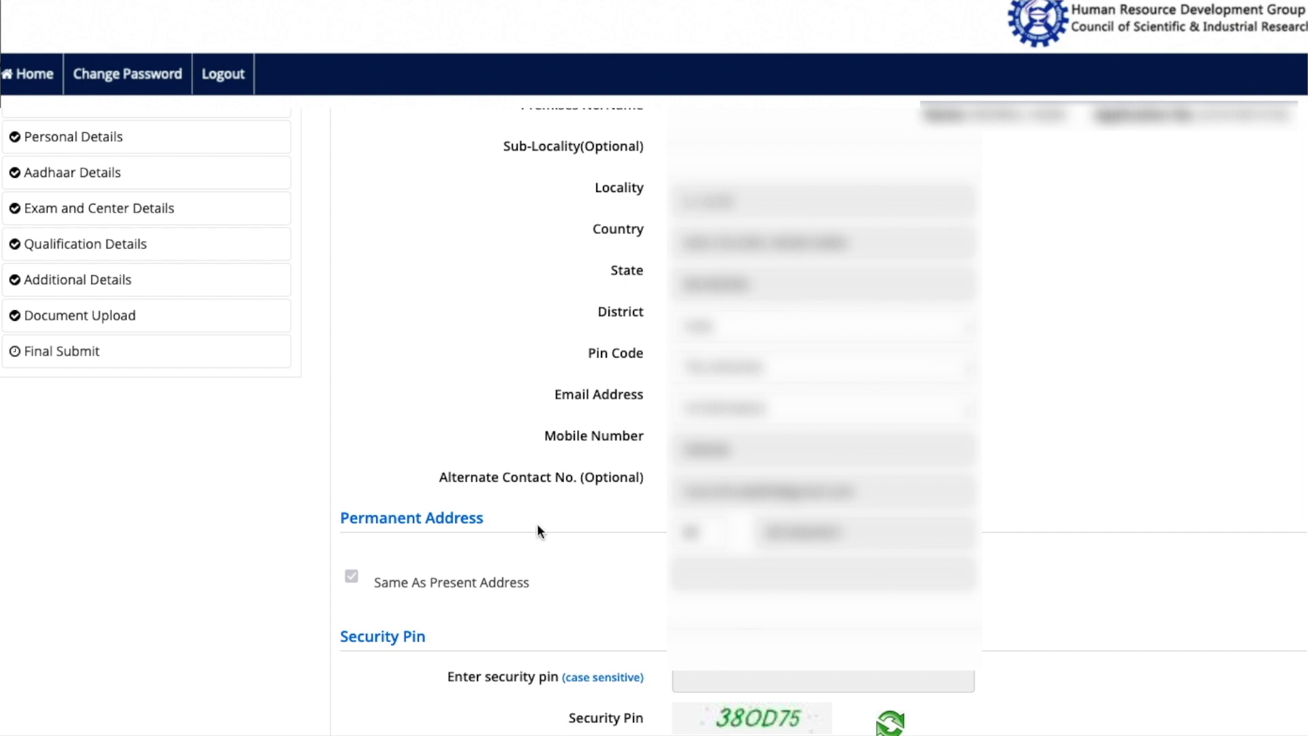
# Open the Personal Details step and scroll through its prefilled fields.
pyautogui.click(93, 140)
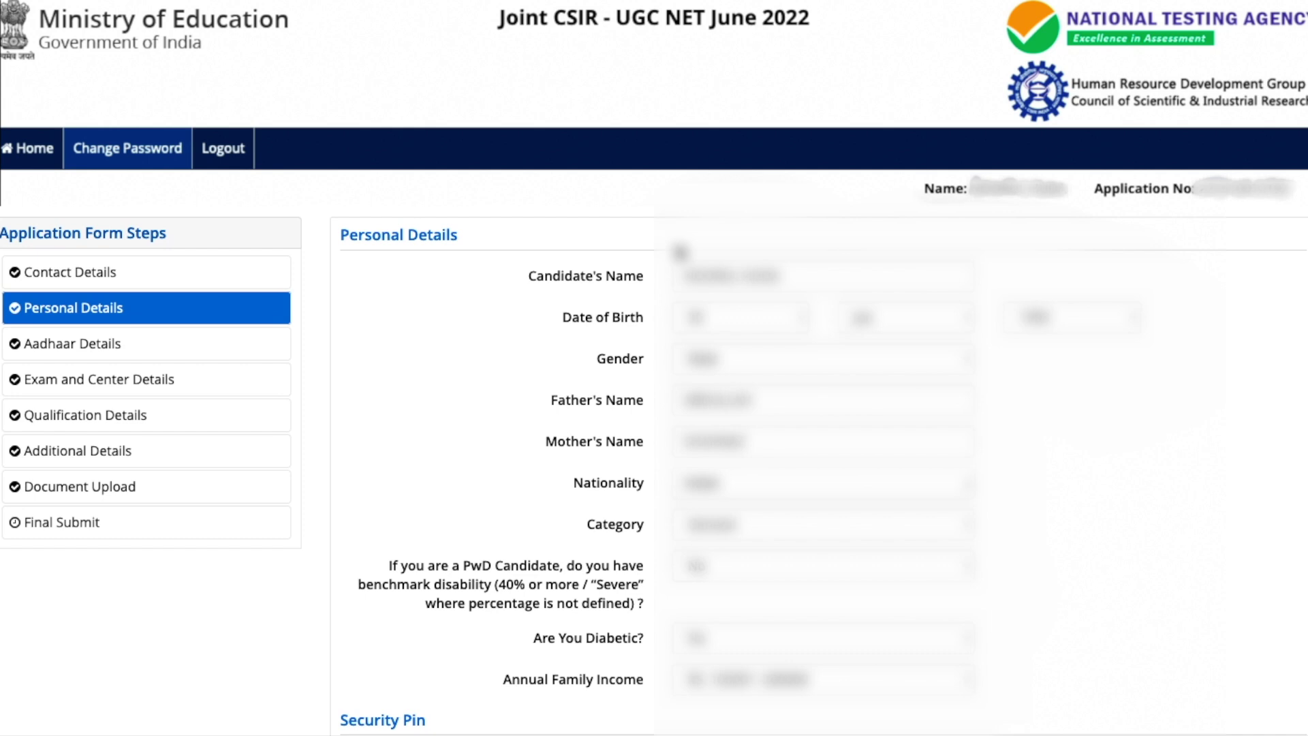
pyautogui.scroll(-3, 491, 443)
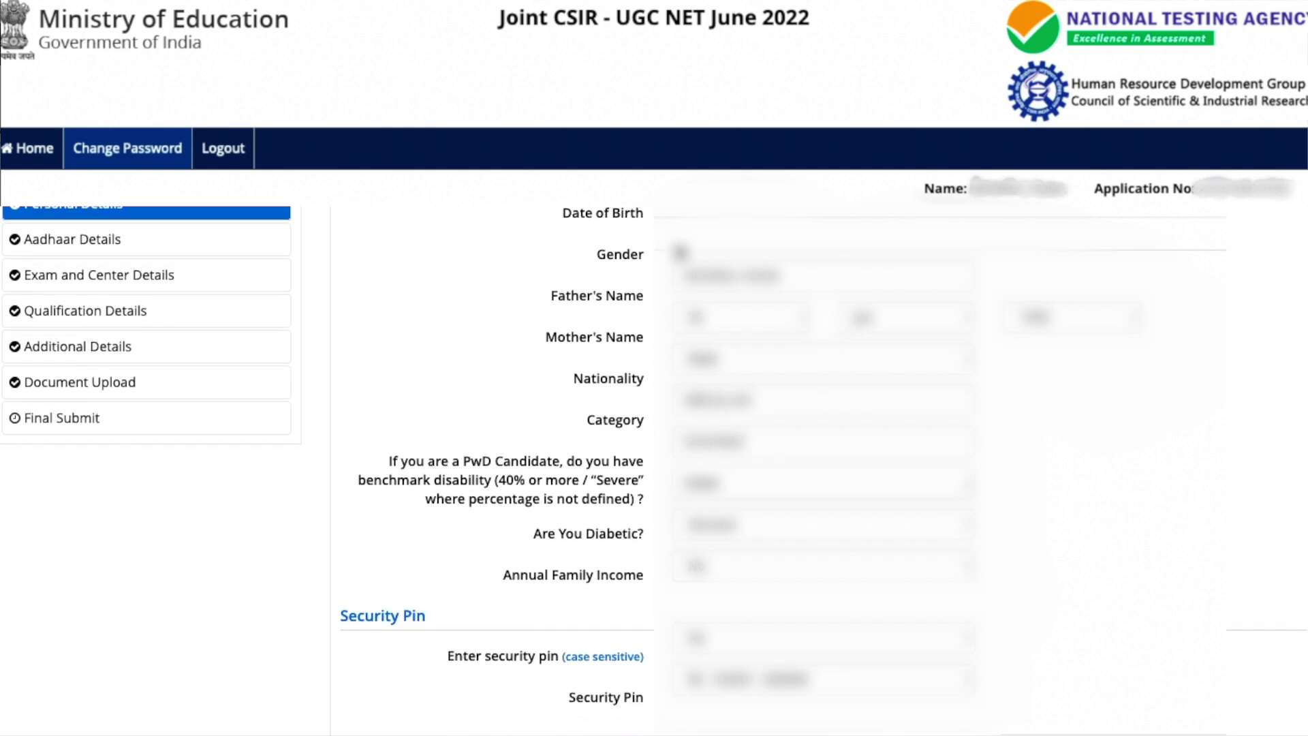
pyautogui.scroll(-1, 491, 443)
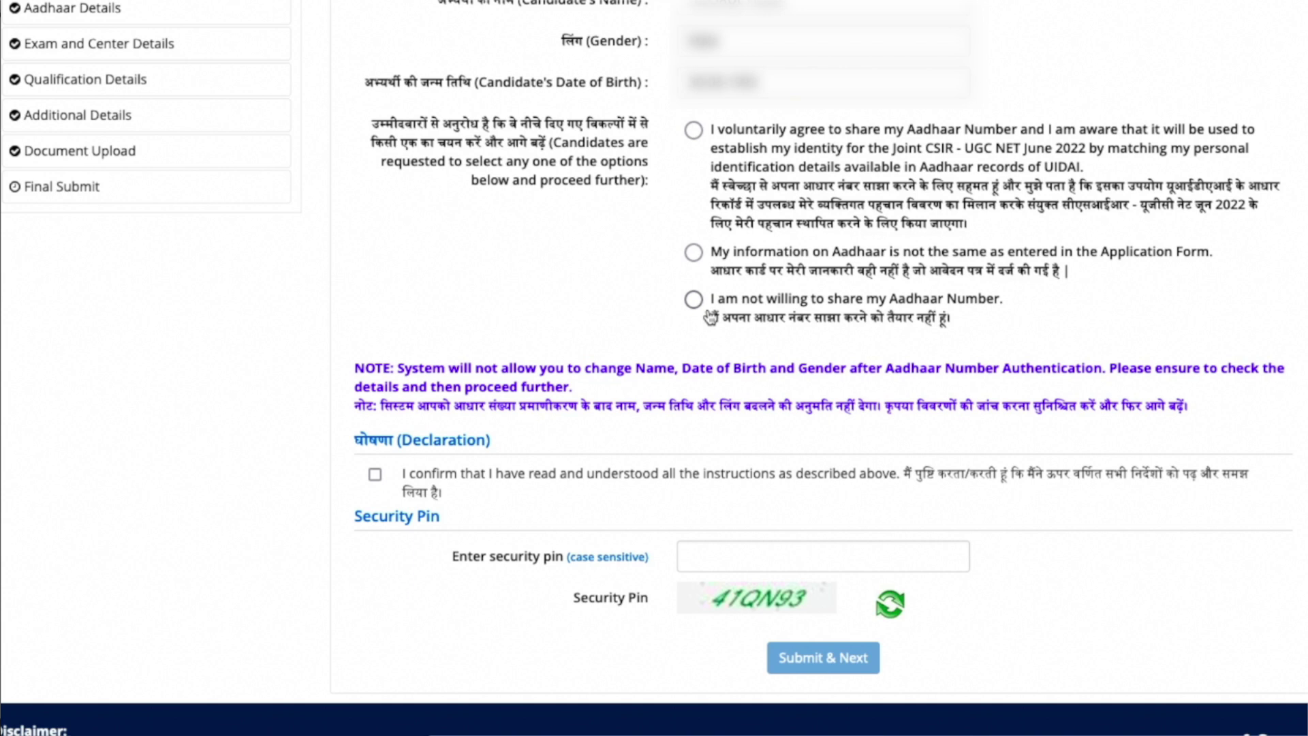
# Move to Exam and Center Details and scroll through the exam city and parent fields.
pyautogui.click(711, 317)
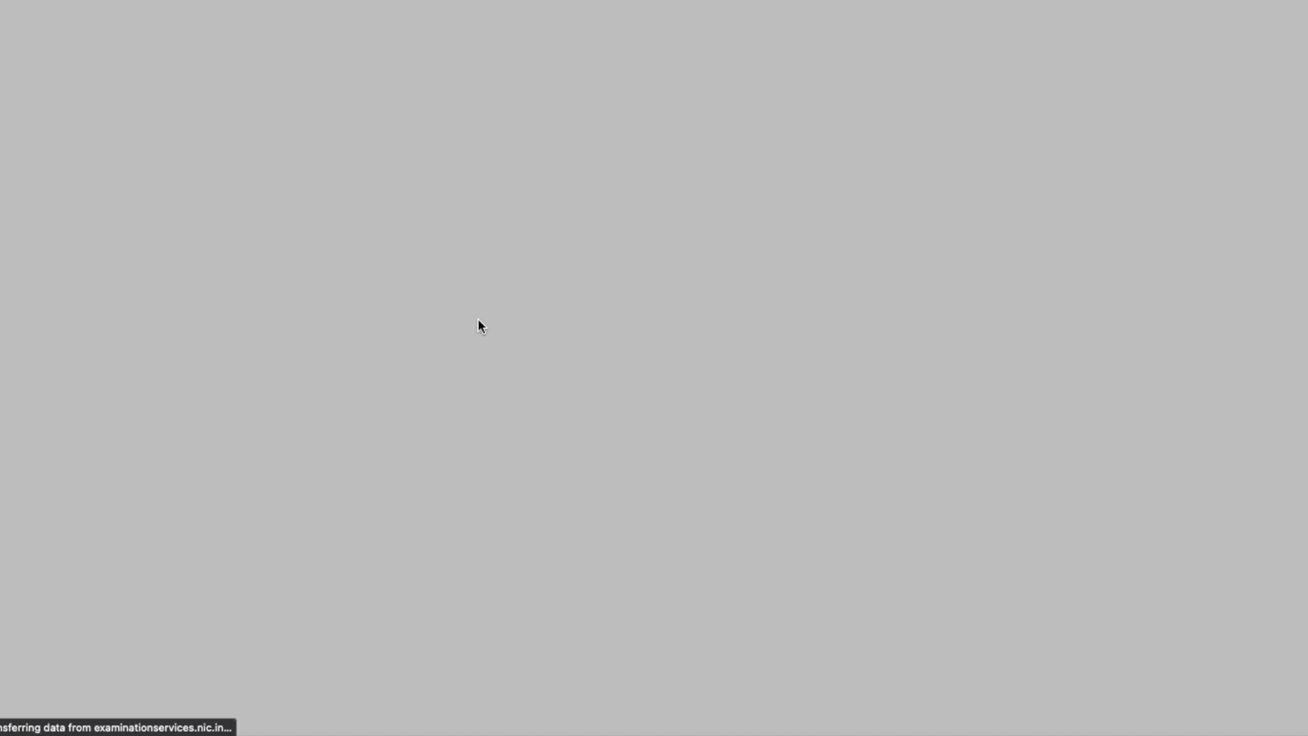
pyautogui.scroll(-5, 491, 470)
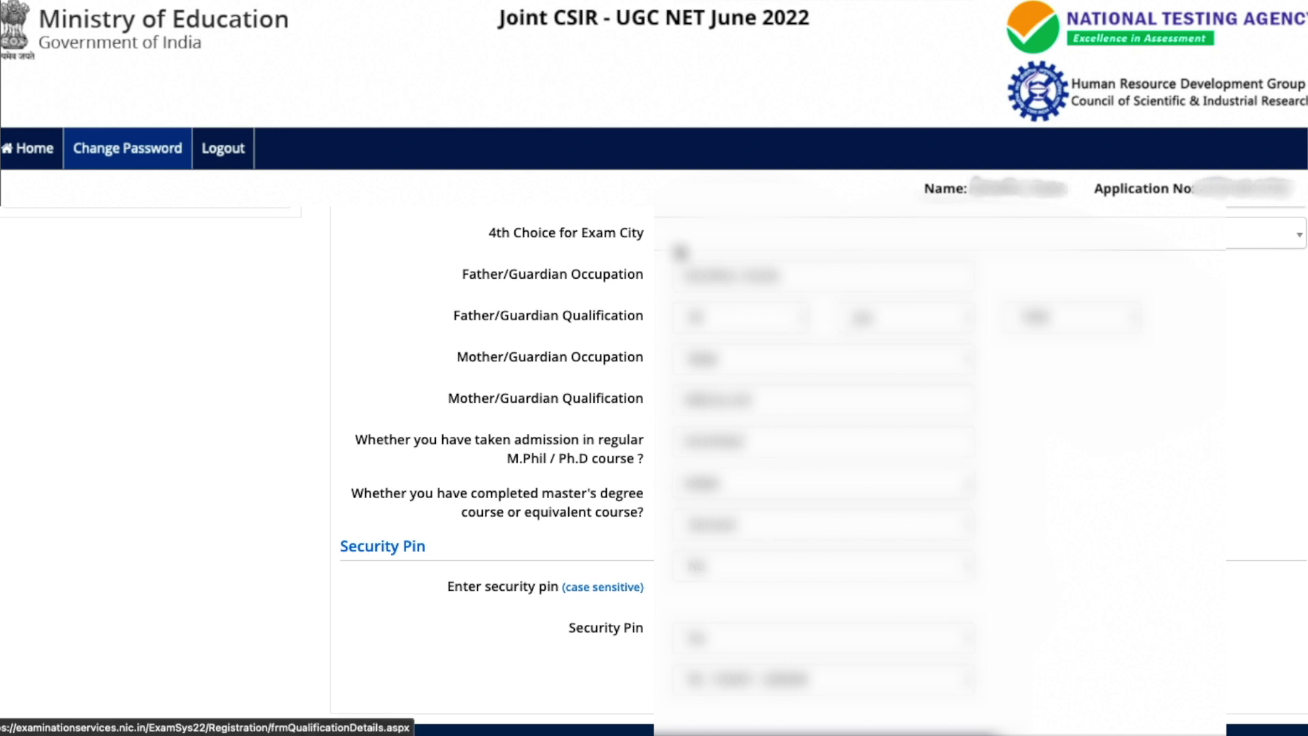
# Scroll through the Qualification Details graduate and education entries, then move to Additional Details.
pyautogui.click(149, 94)
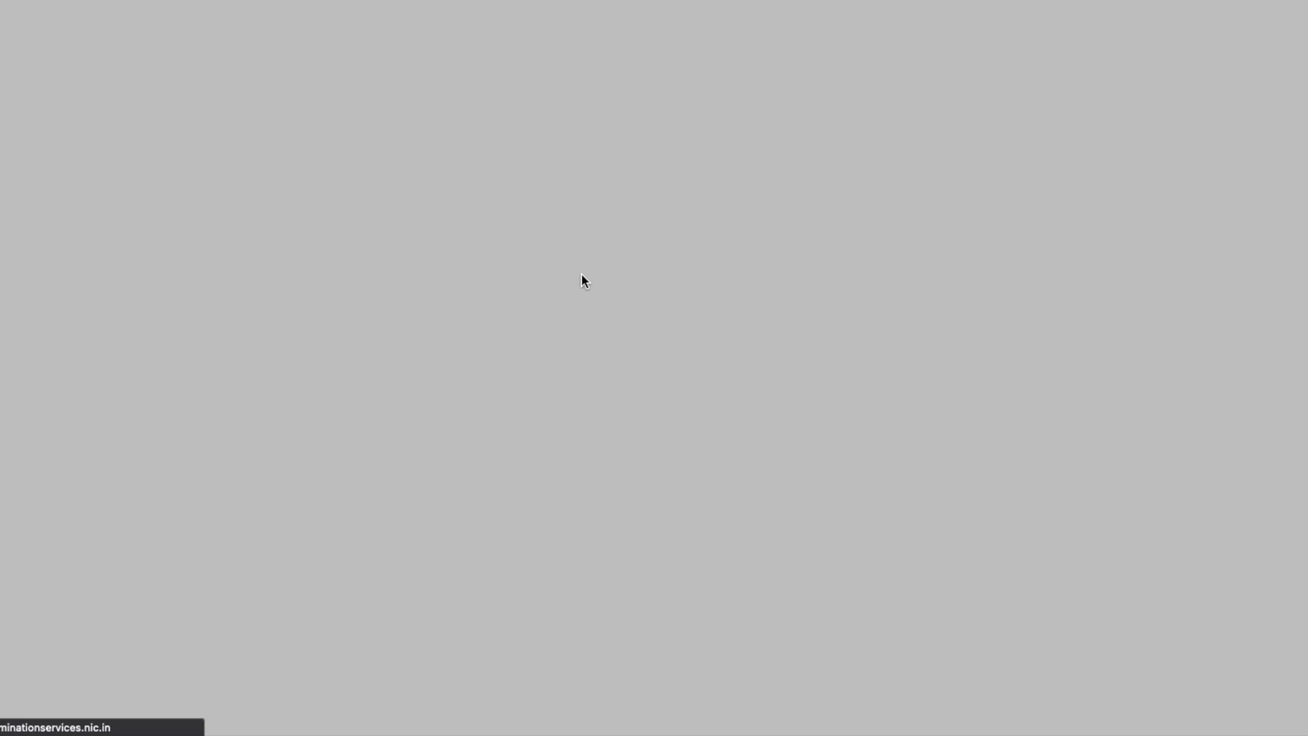
pyautogui.scroll(-2, 146, 409)
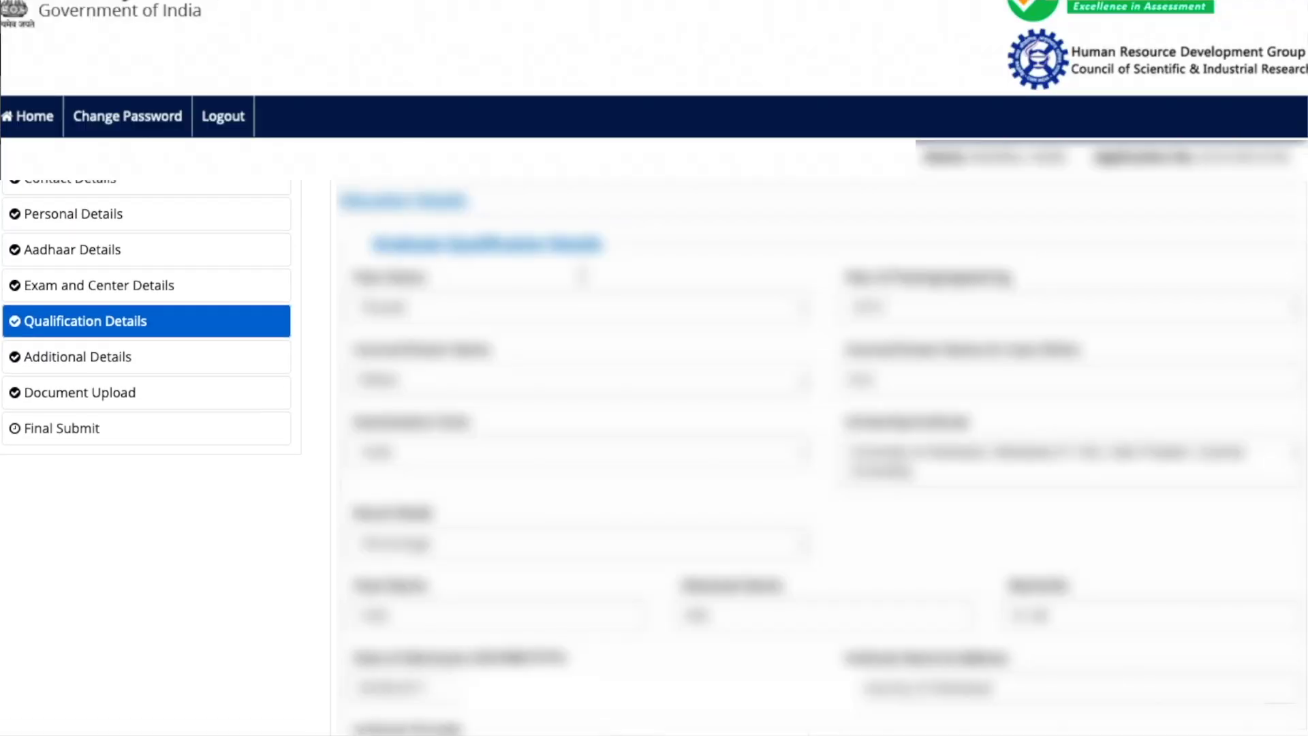
pyautogui.scroll(-5, 146, 409)
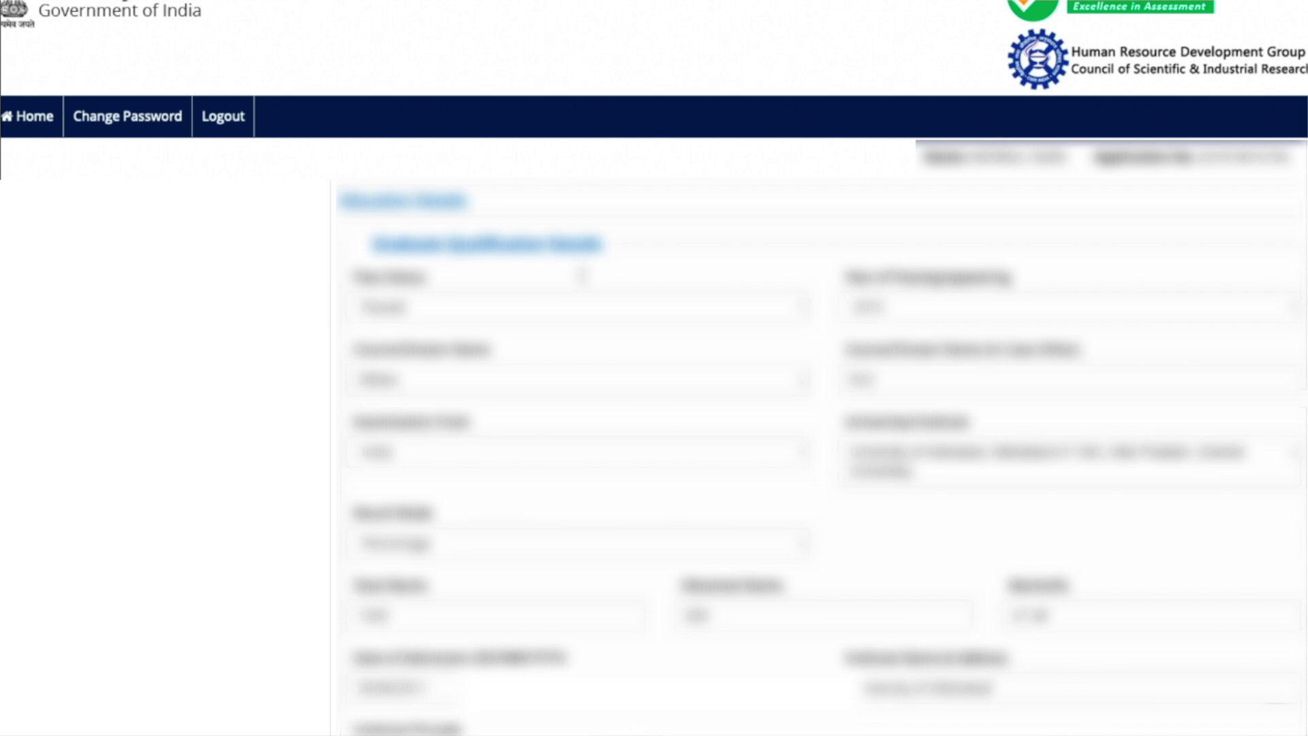
pyautogui.scroll(-3, 147, 409)
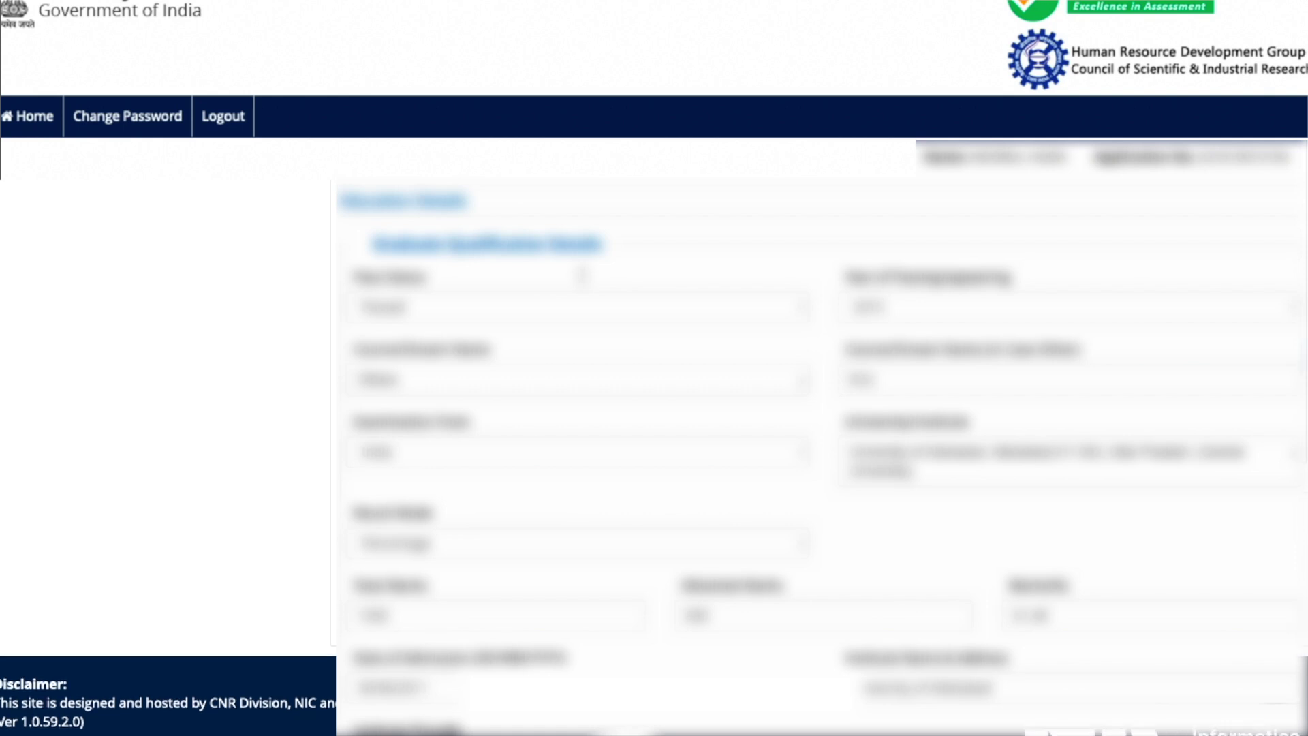
pyautogui.scroll(2, 166, 613)
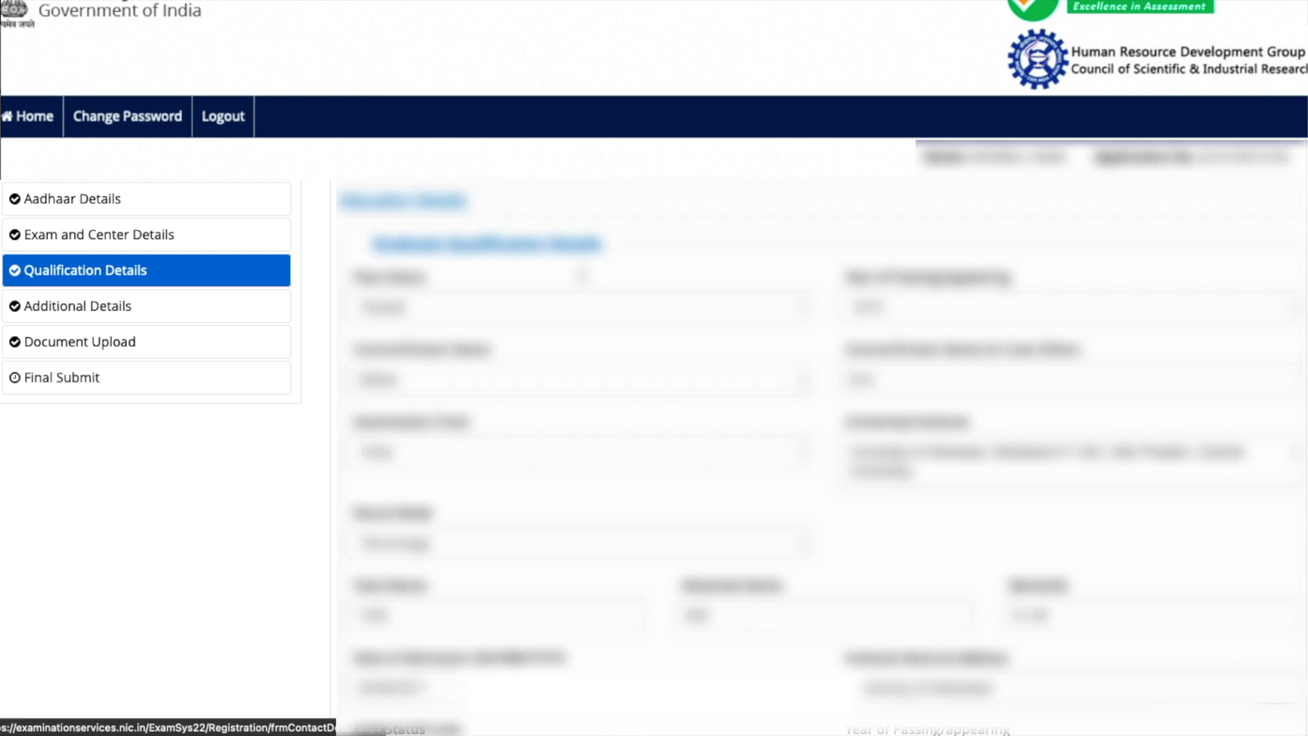
pyautogui.click(116, 310)
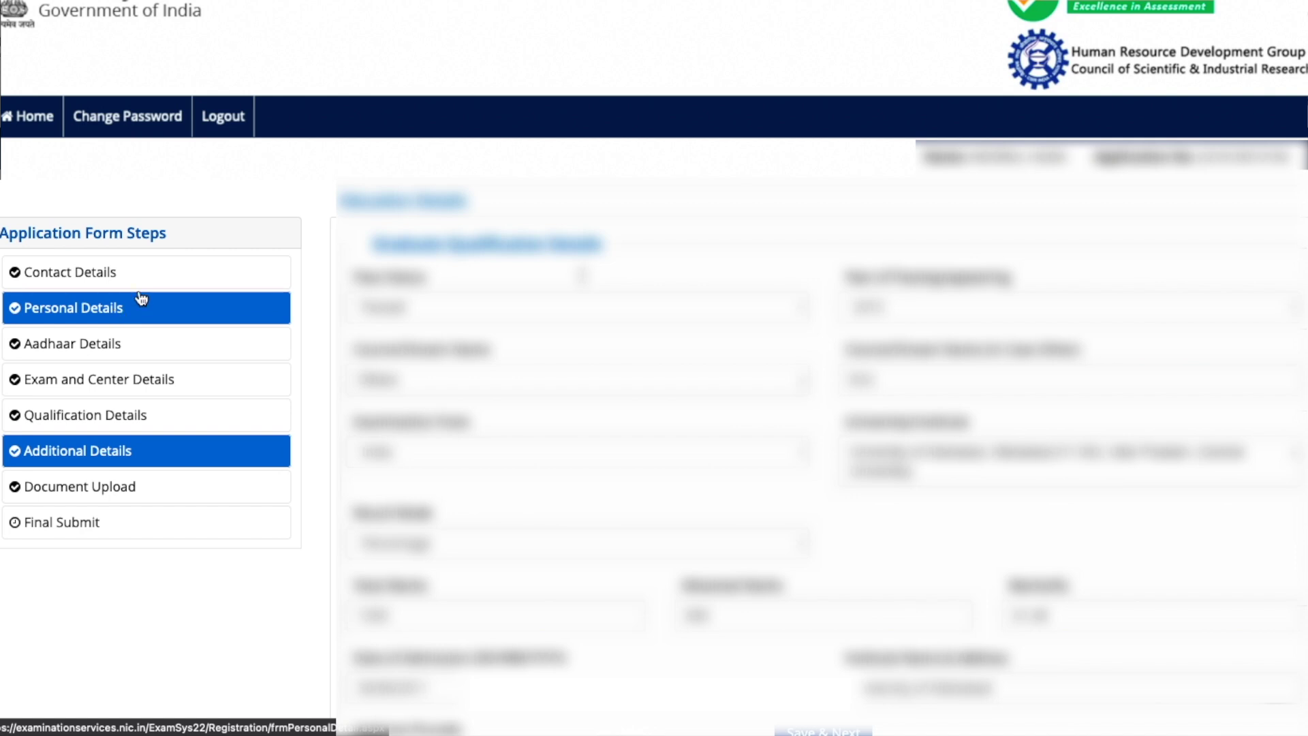
# Check the photograph and signature in Document Upload, then open the Final Submit review page.
pyautogui.click(60, 479)
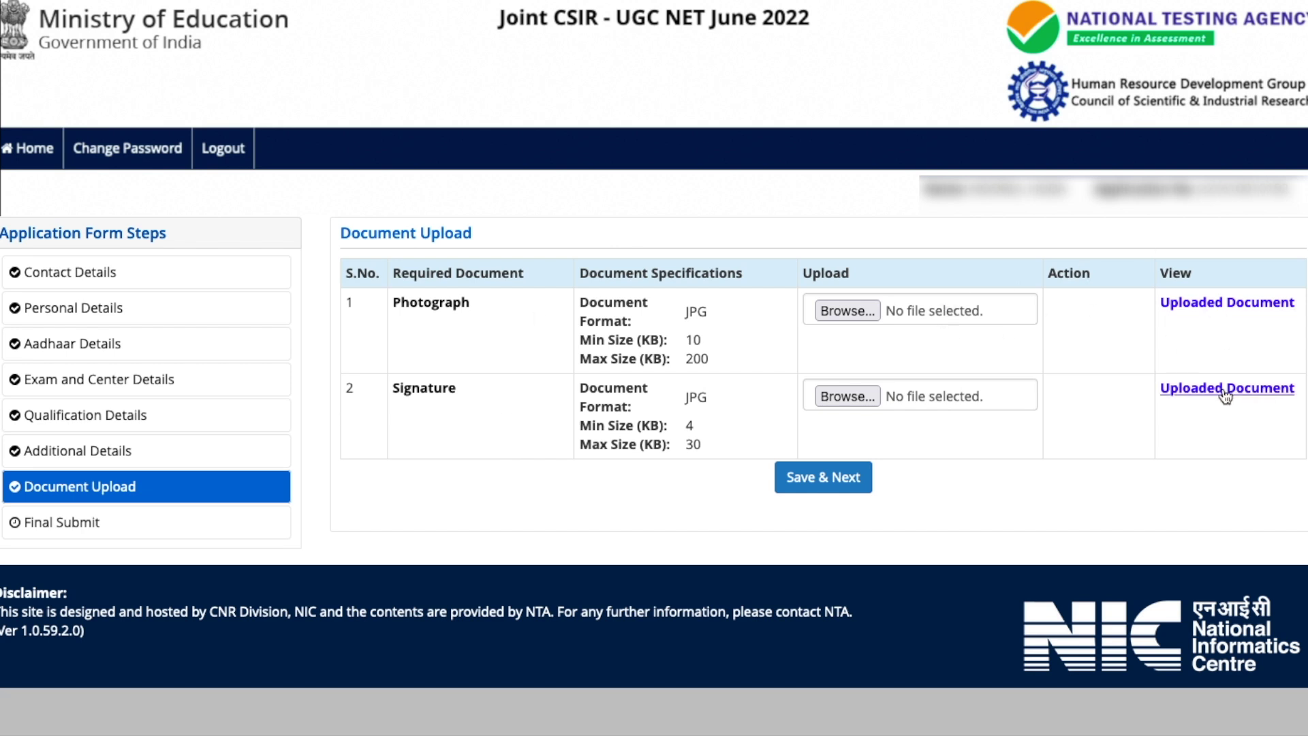
pyautogui.click(112, 533)
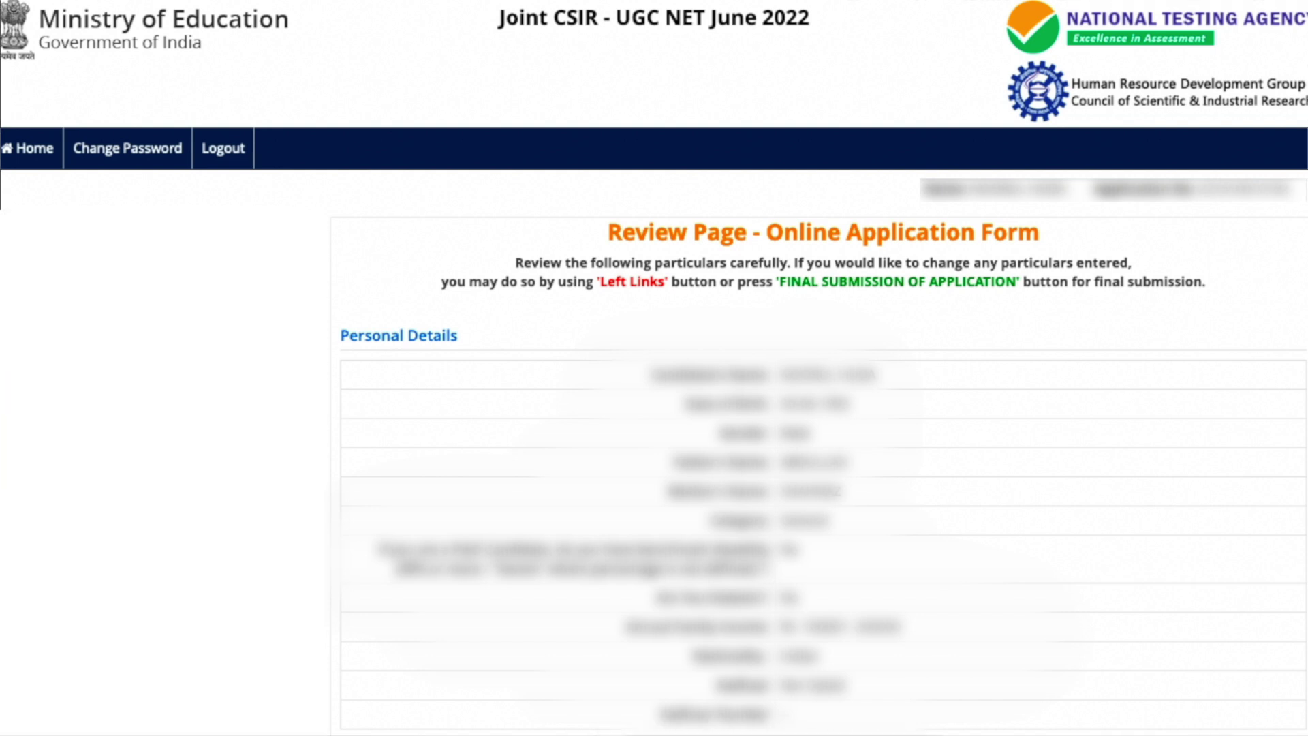
# Mark My Name, Father Name, Mother Name, Category, Gender and Date of Birth as verified.
pyautogui.scroll(-15, 697, 337)
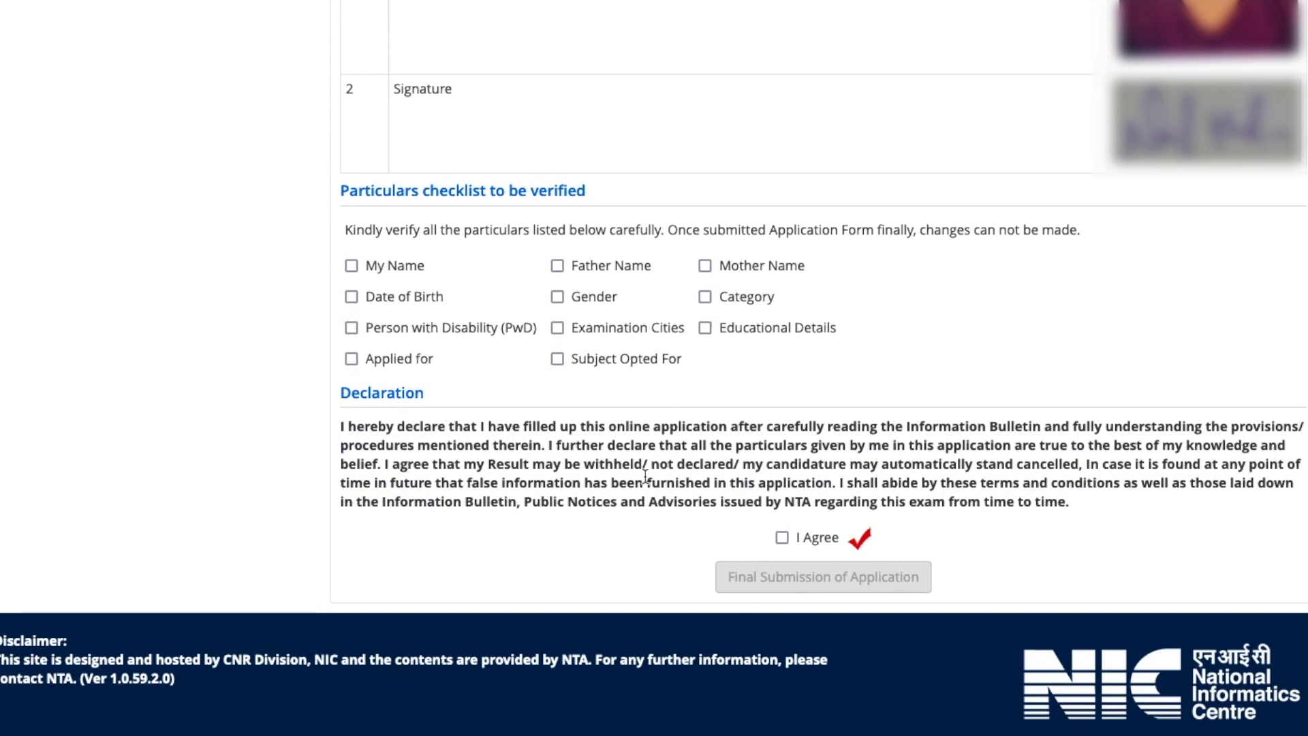
pyautogui.click(350, 266)
pyautogui.click(557, 265)
pyautogui.click(706, 266)
pyautogui.click(707, 296)
pyautogui.click(557, 296)
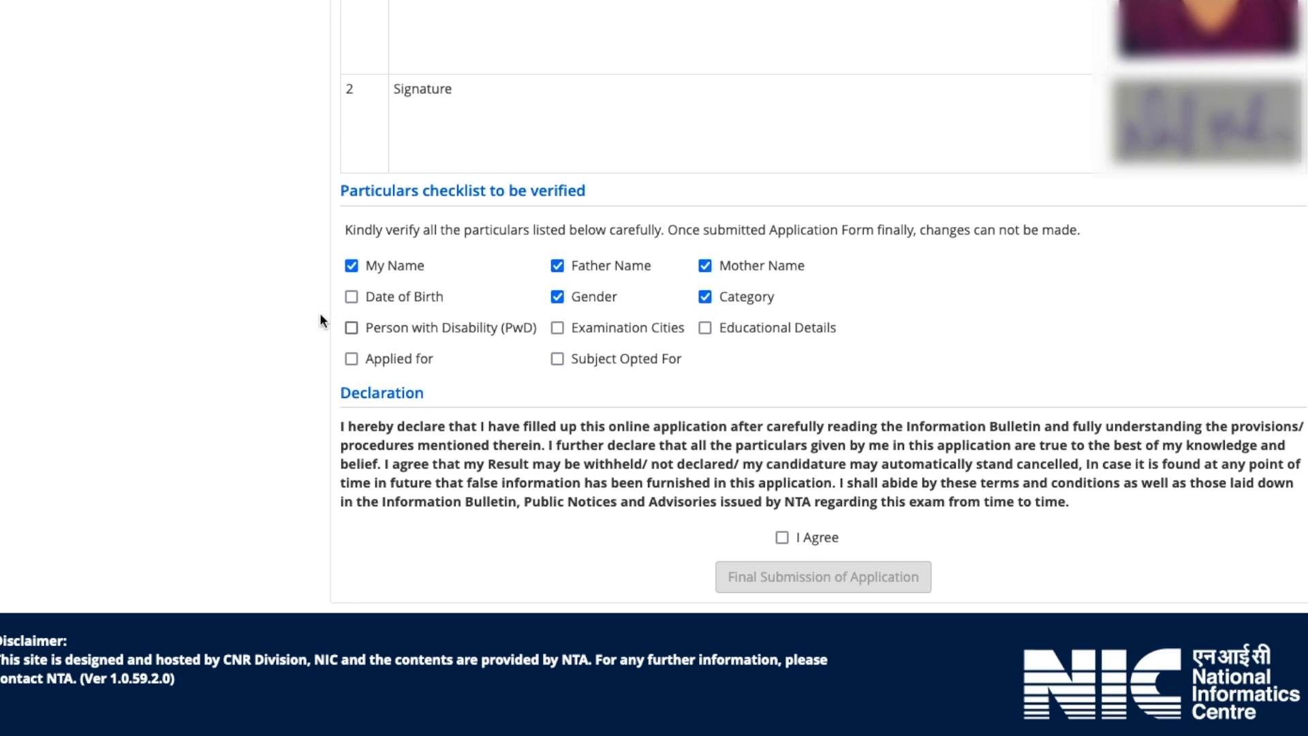
pyautogui.click(368, 297)
# Verify PwD, Applied for, Subject, Examination Cities and Educational Details, then accept the declaration.
pyautogui.click(366, 329)
pyautogui.click(361, 368)
pyautogui.click(580, 362)
pyautogui.click(601, 326)
pyautogui.click(726, 327)
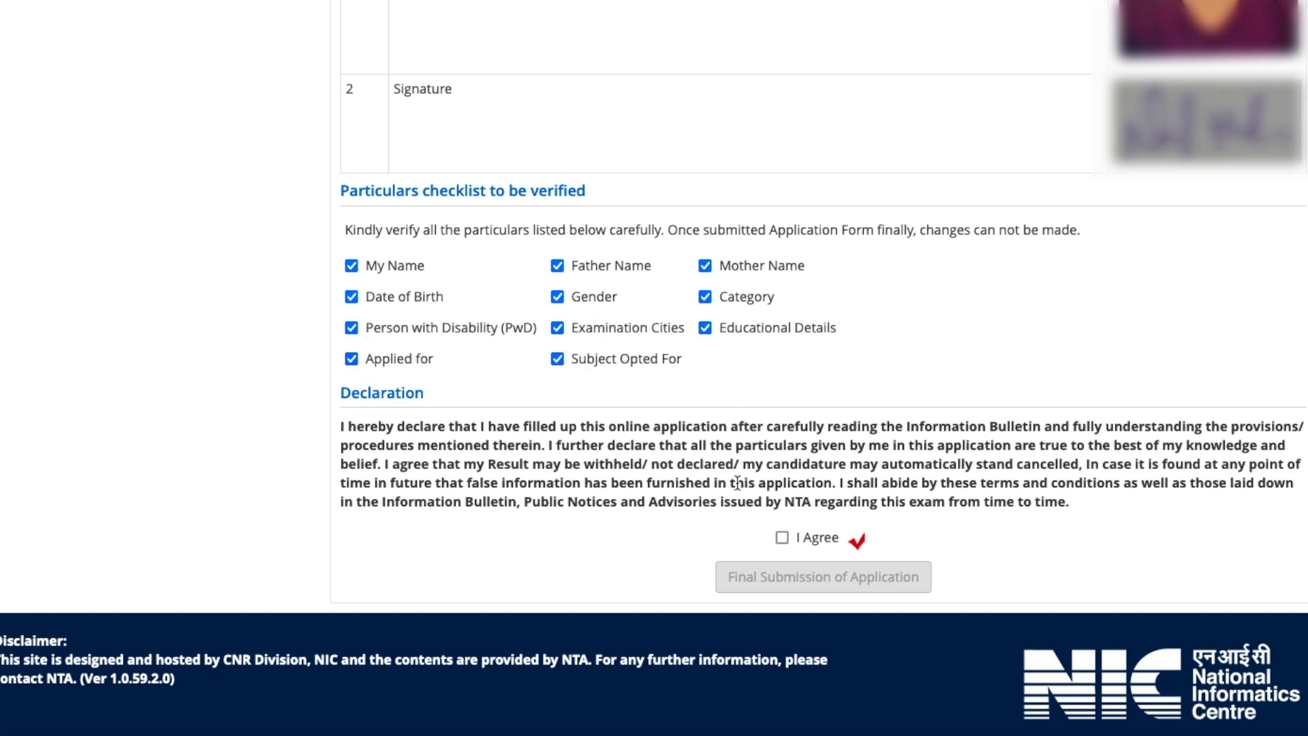
pyautogui.click(782, 536)
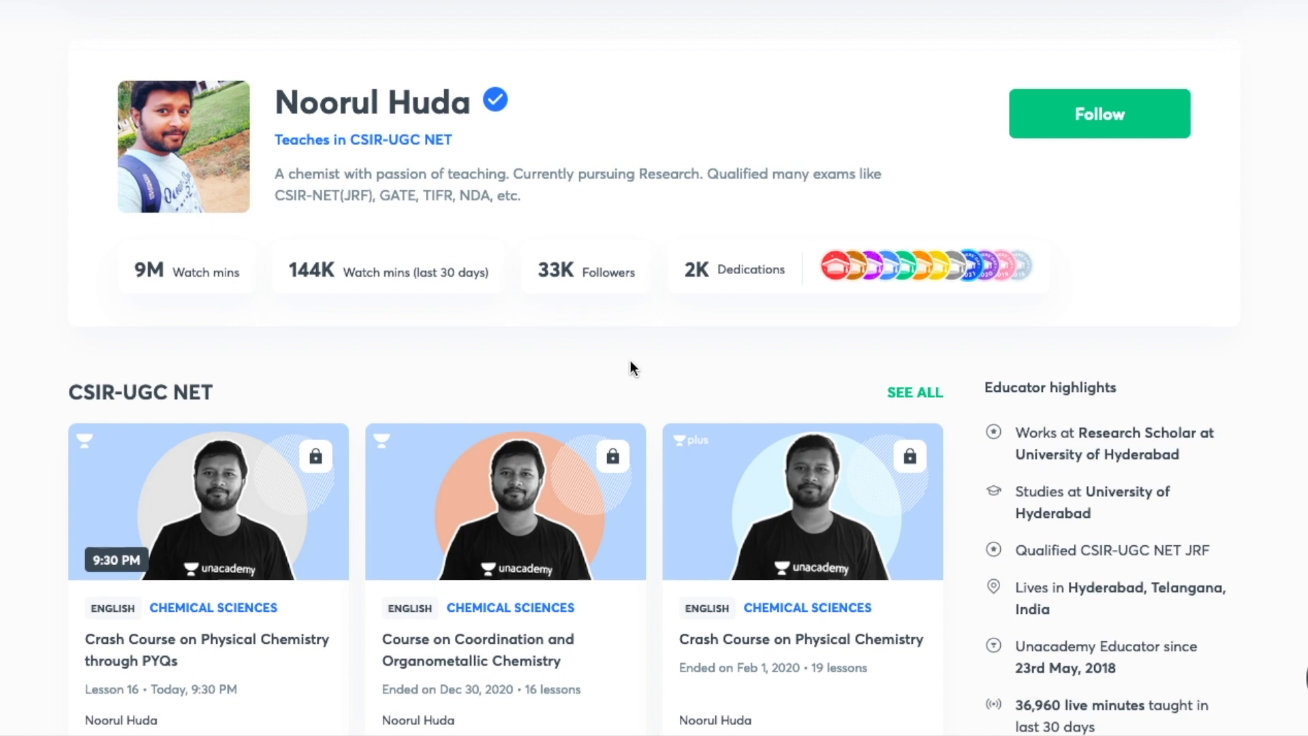
pyautogui.scroll(-5, 631, 361)
pyautogui.scroll(-3, 631, 361)
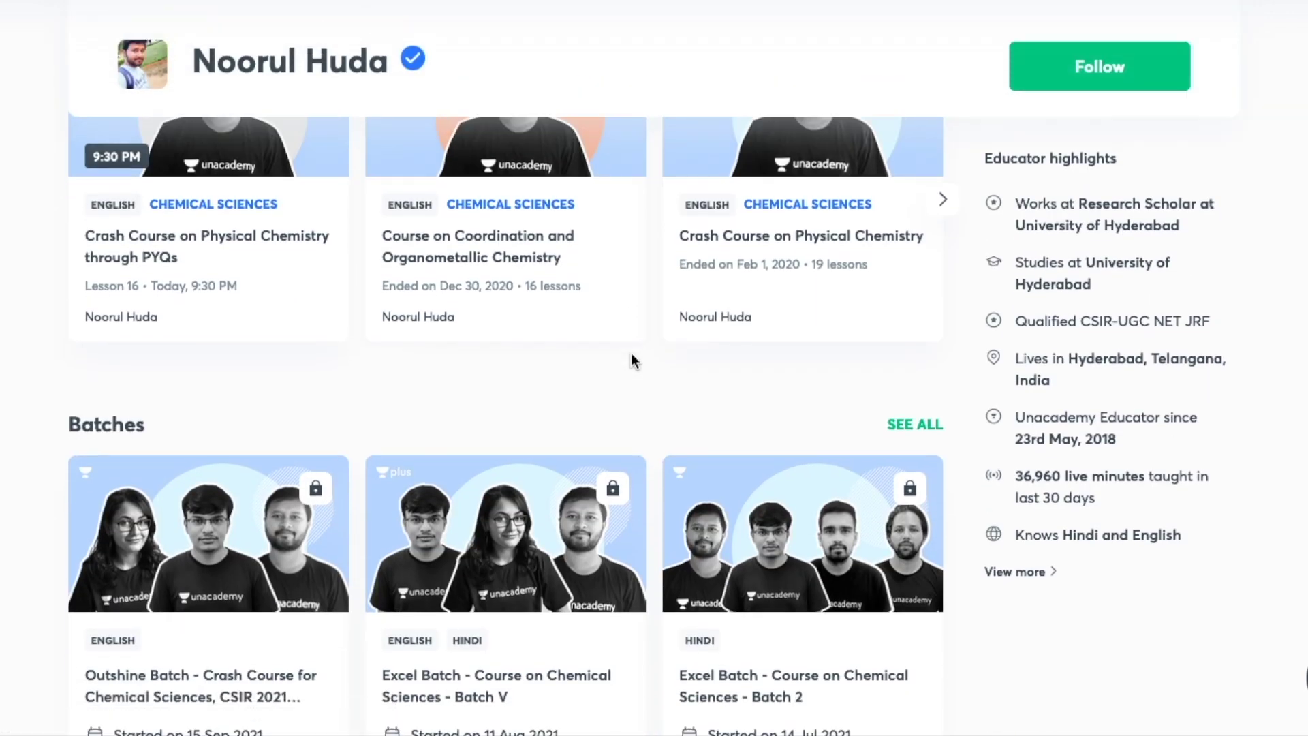
pyautogui.scroll(5, 632, 360)
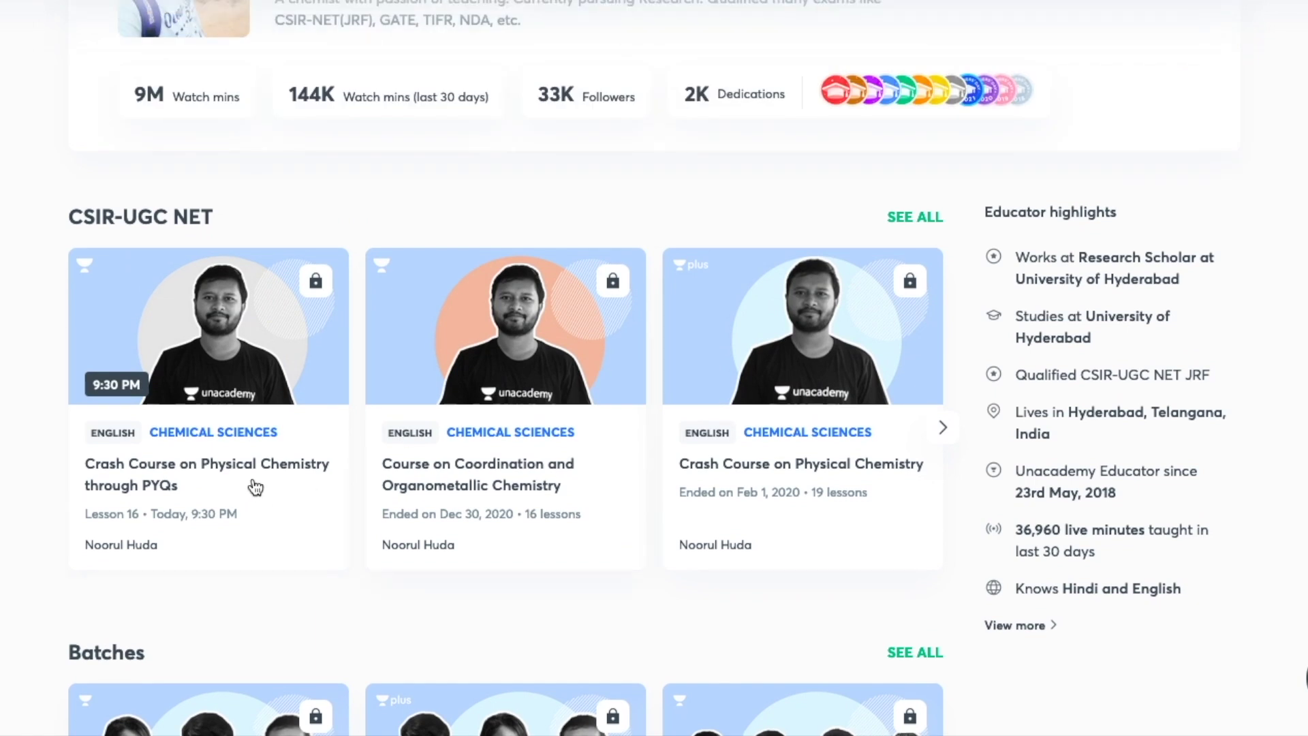
pyautogui.scroll(-5, 268, 500)
pyautogui.scroll(-7, 274, 505)
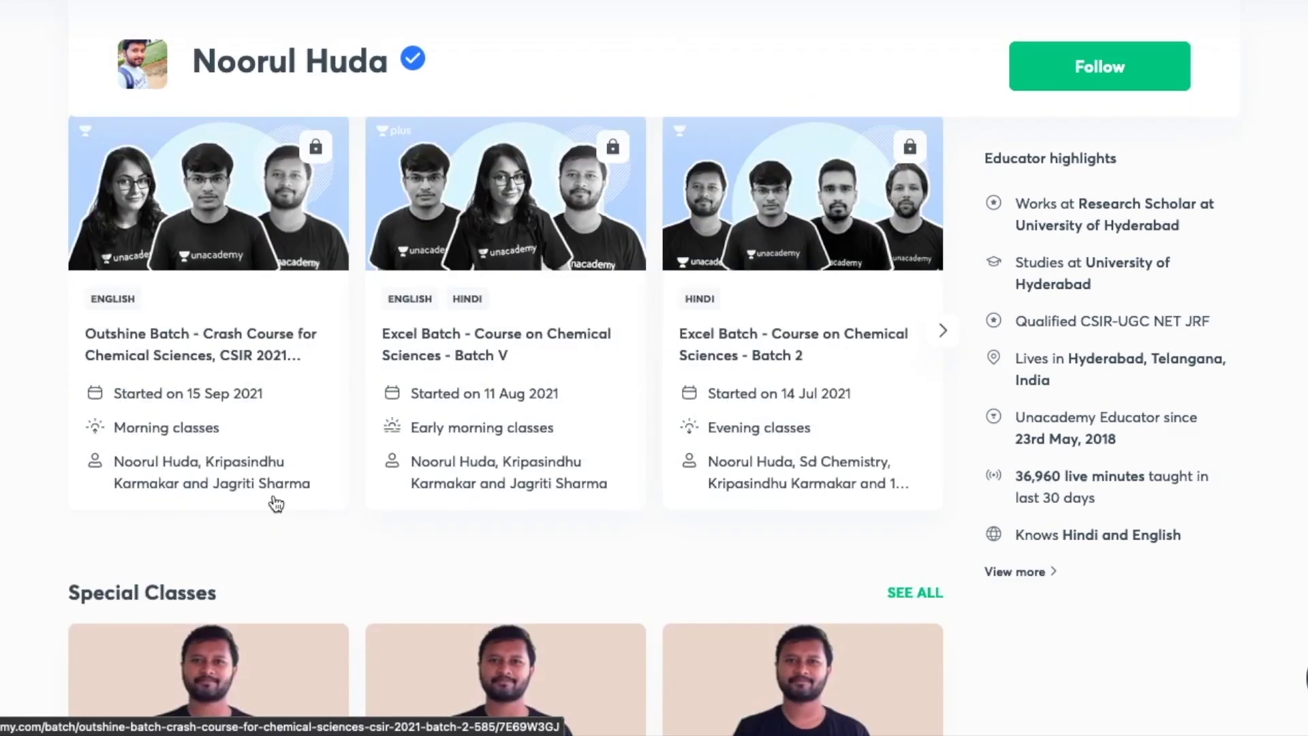
pyautogui.scroll(-2, 278, 501)
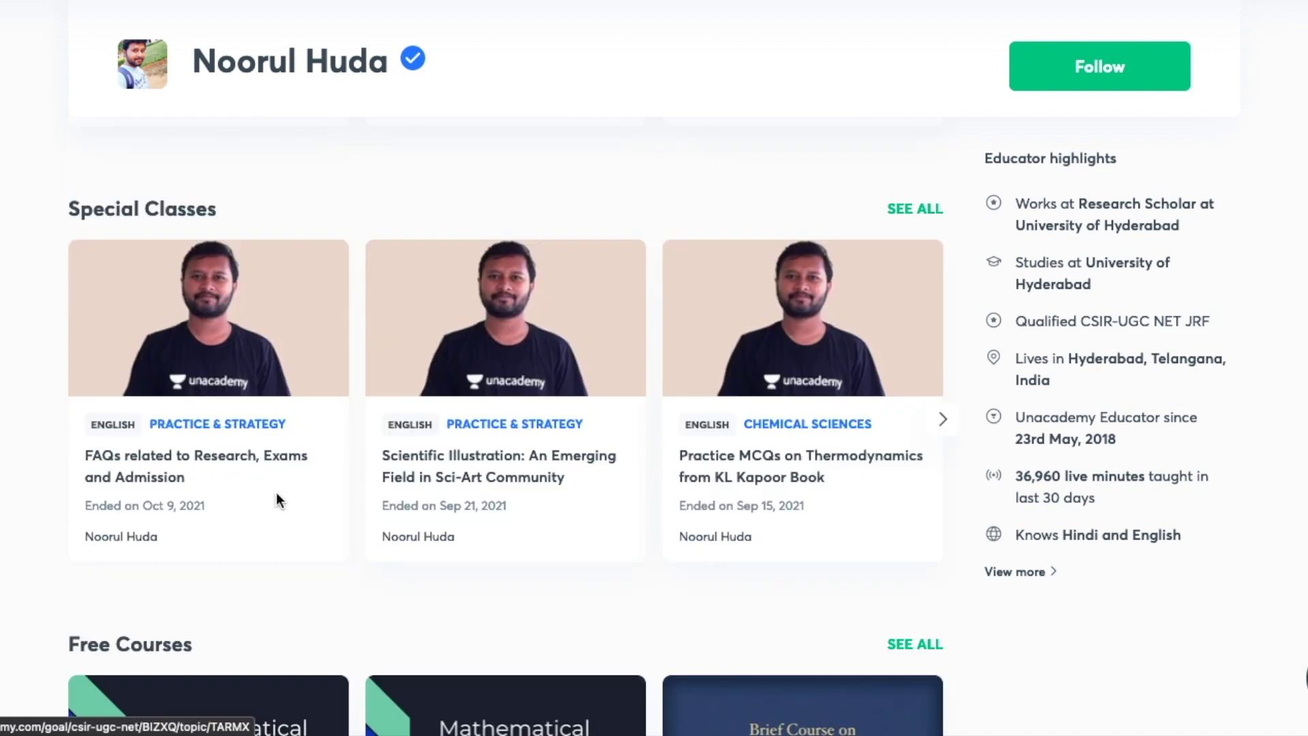
pyautogui.scroll(7, 278, 500)
pyautogui.scroll(6, 278, 501)
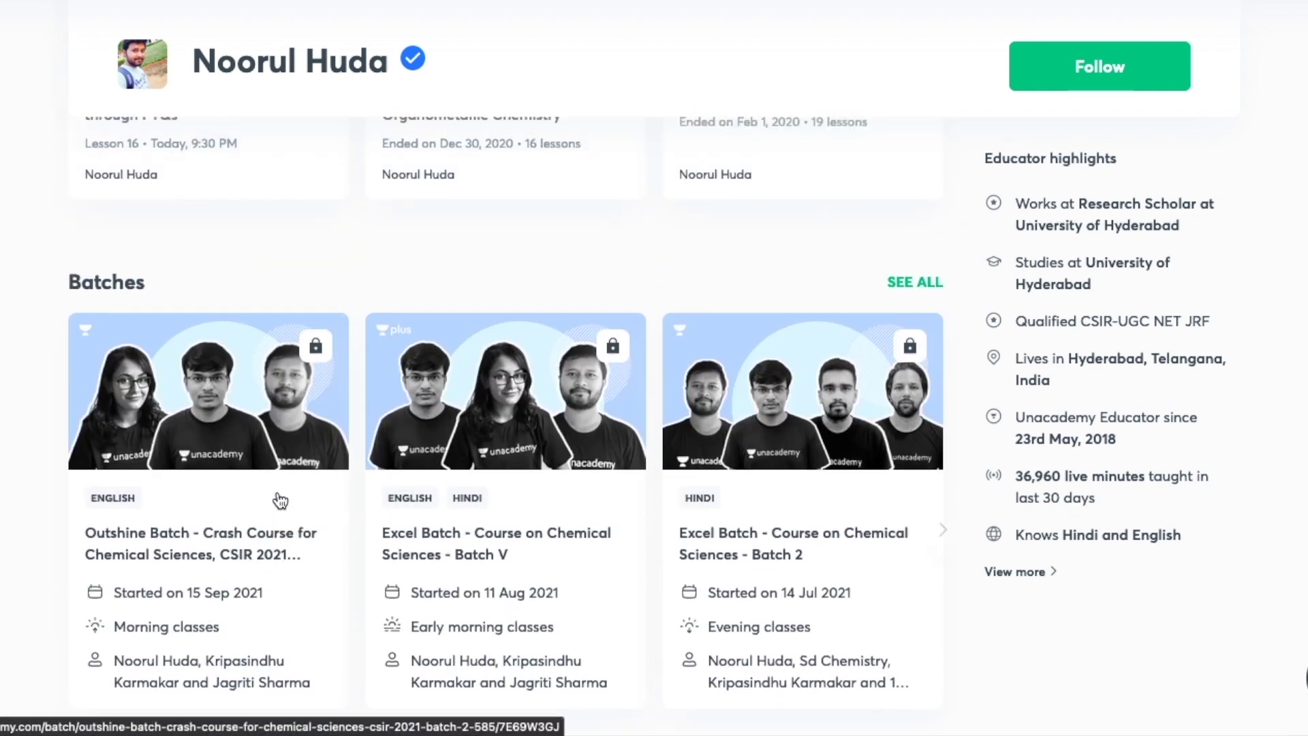
pyautogui.scroll(3, 278, 492)
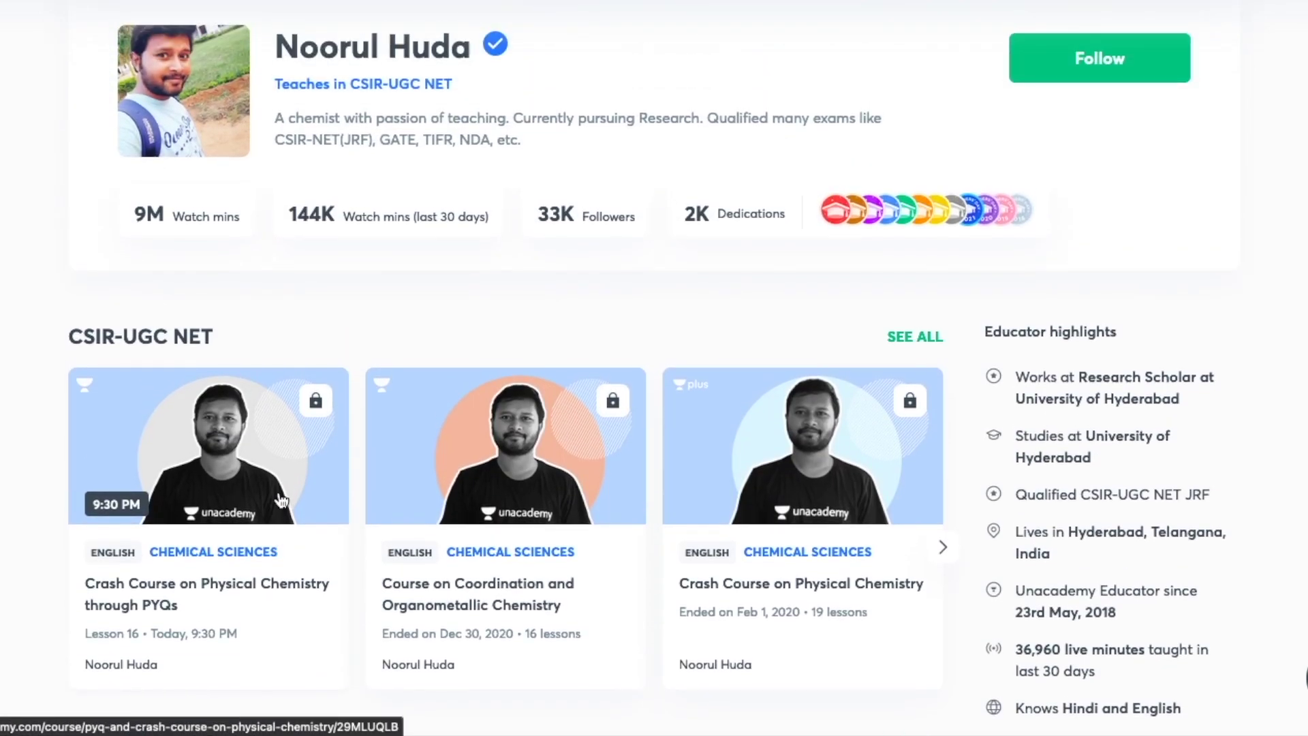